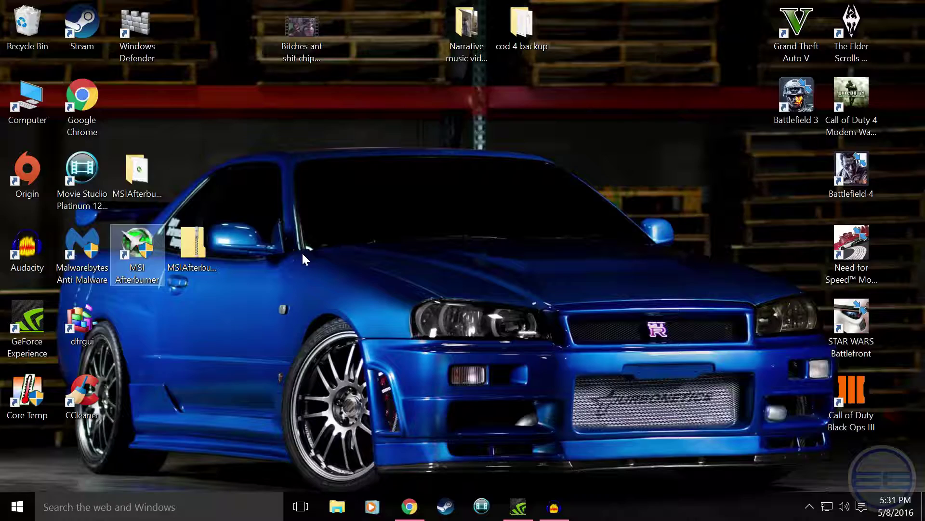
# Search the web for 'msi afterburner' in a new Chrome tab
pyautogui.click(409, 506)
pyautogui.click(158, 7)
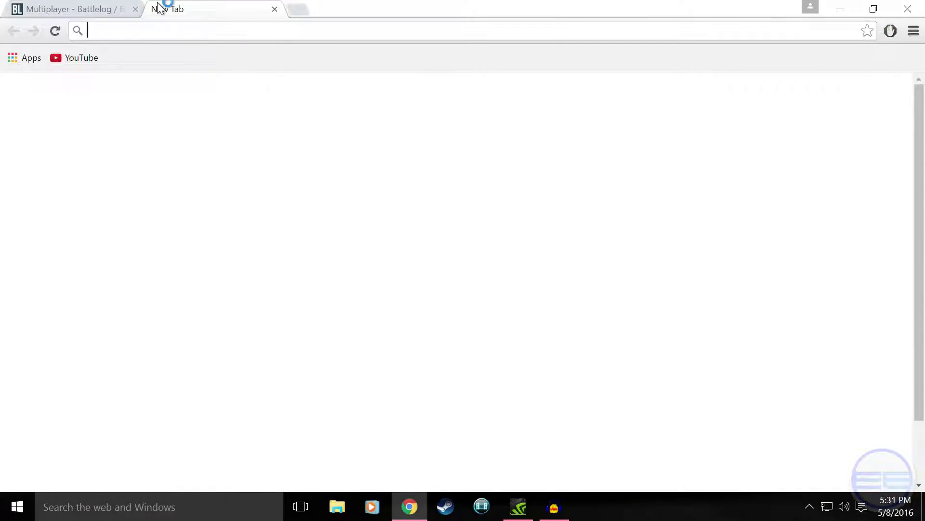
pyautogui.write('msi after')
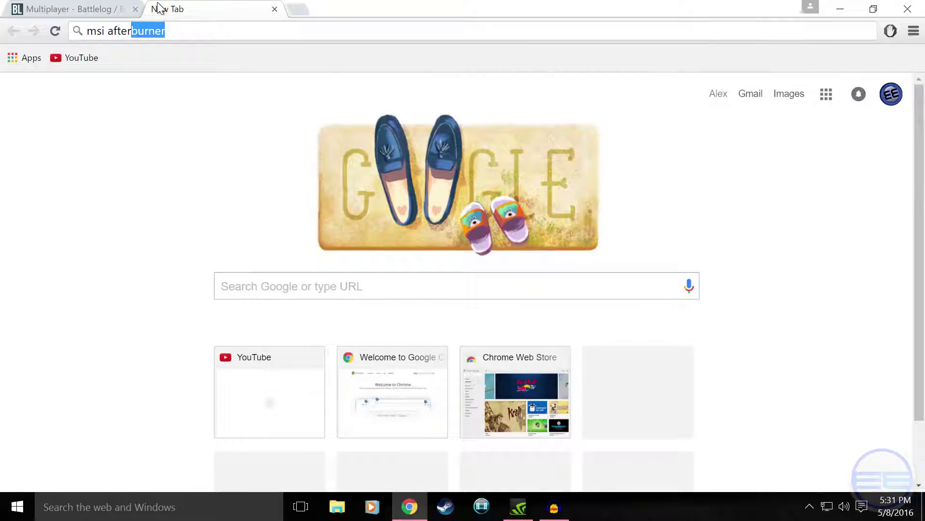
pyautogui.press('Return')
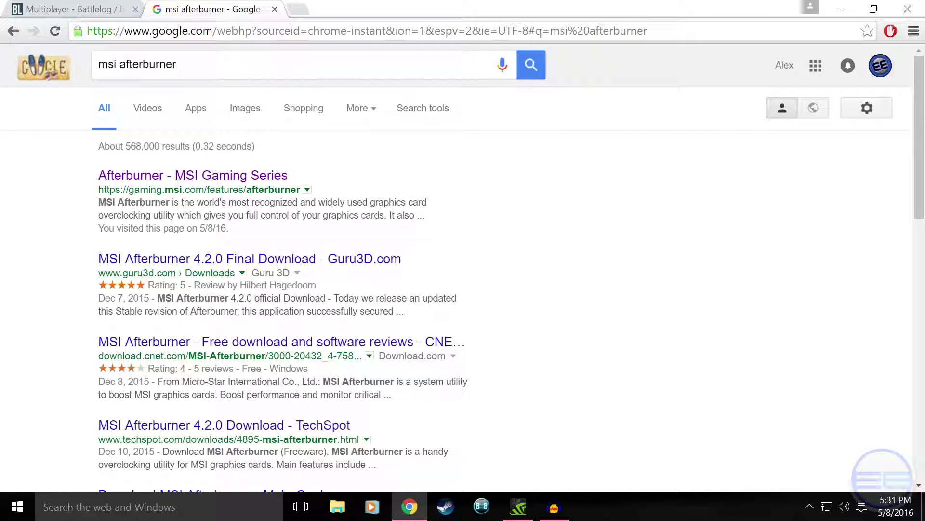
# Open the official gaming.msi.com Afterburner page, view its Downloads section, then close the browser
pyautogui.moveTo(129, 189); pyautogui.dragTo(268, 188)
pyautogui.click(151, 202)
pyautogui.click(188, 176)
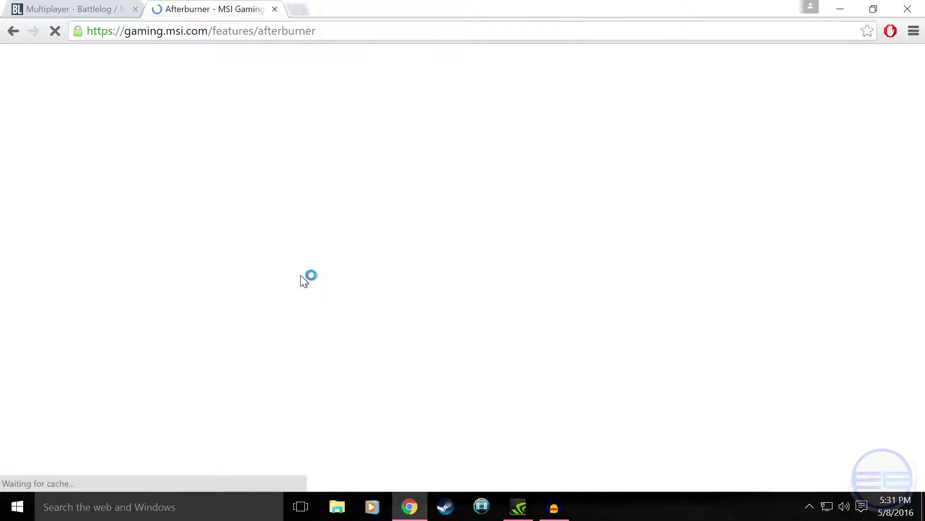
pyautogui.scroll(-7, 293, 306)
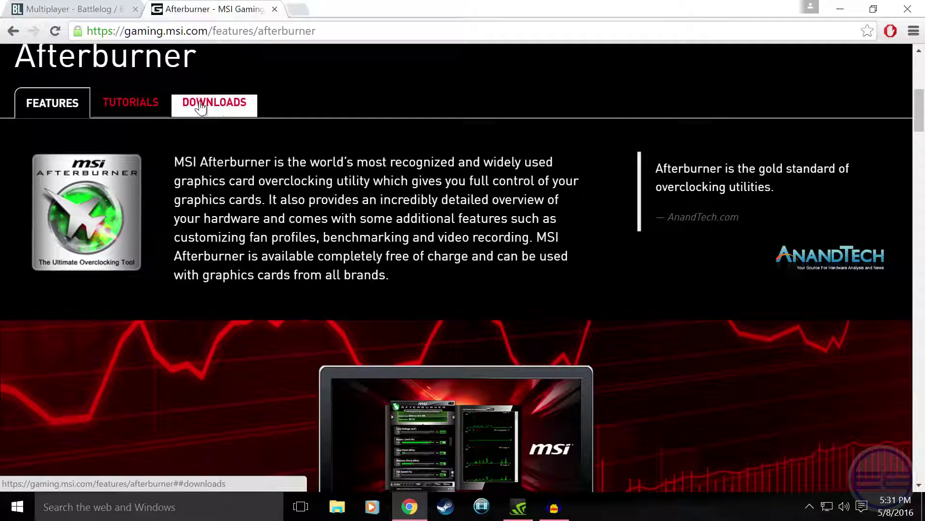
pyautogui.click(214, 102)
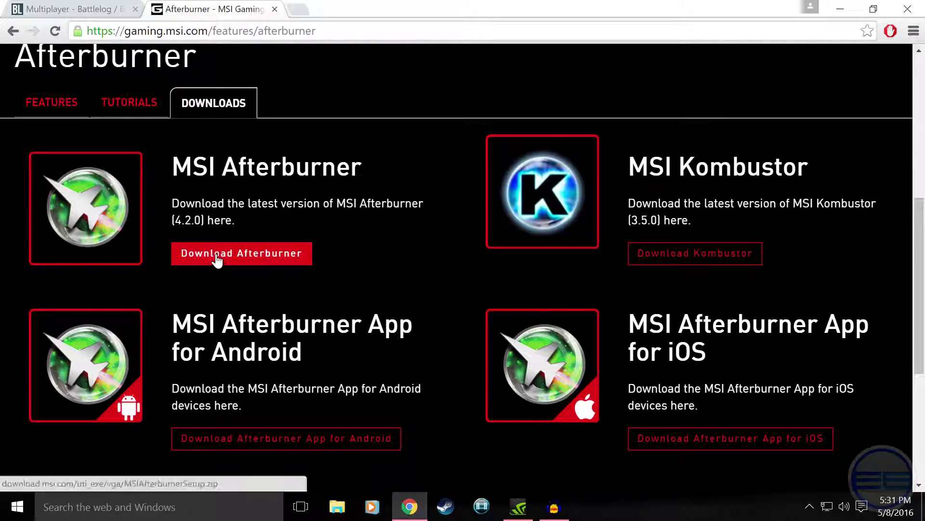
pyautogui.click(274, 9)
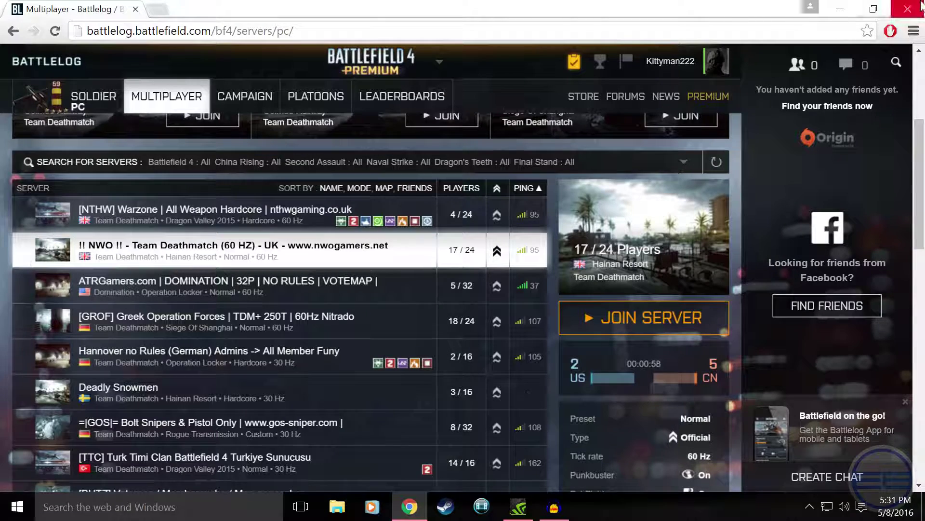
pyautogui.click(839, 8)
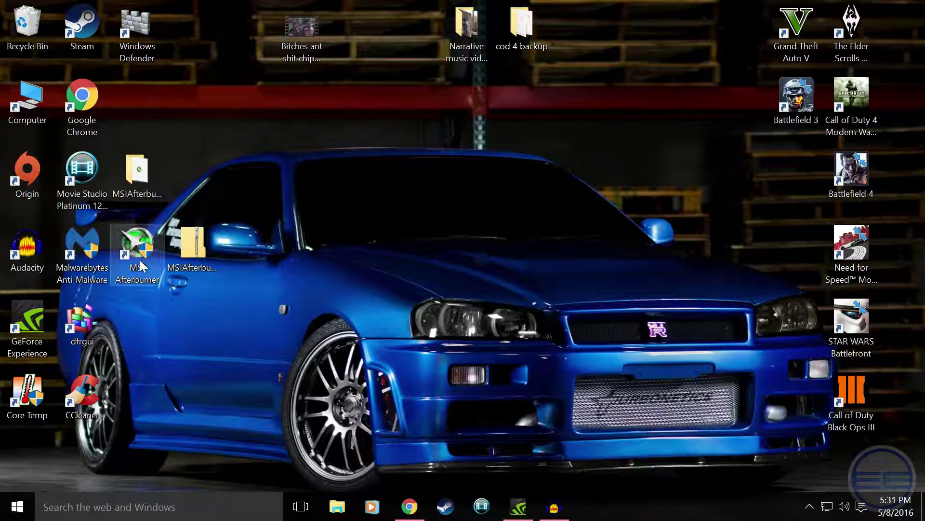
# Launch MSI Afterburner with admin approval, move its window and monitor up-left, and check the hidden tray icons
pyautogui.doubleClick(140, 241)
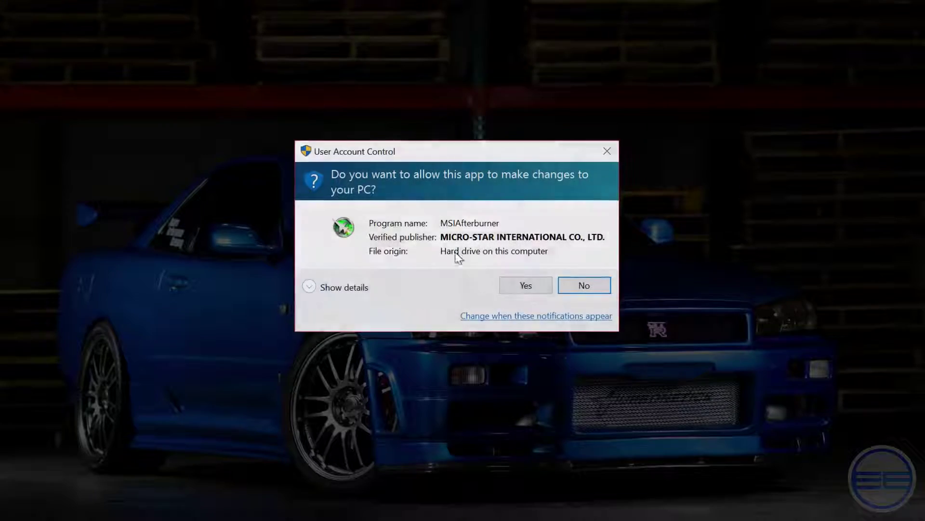
pyautogui.click(536, 289)
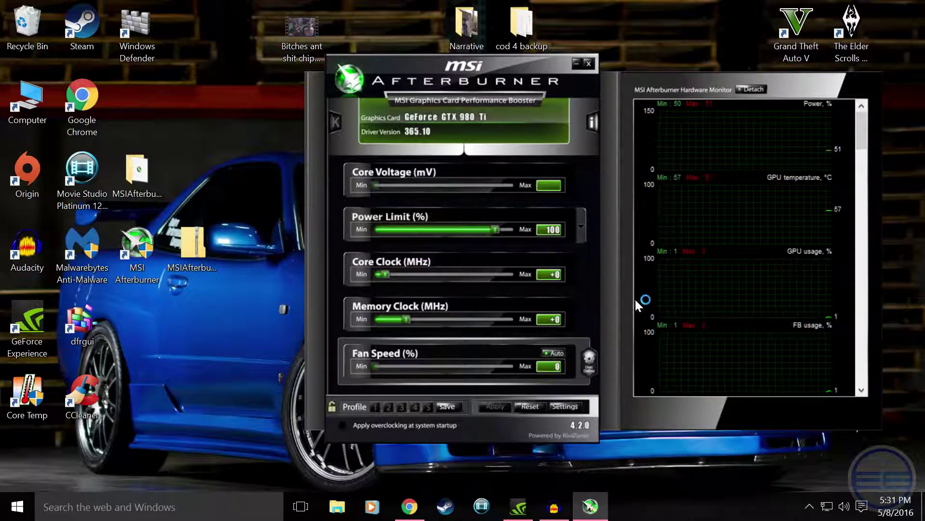
pyautogui.moveTo(545, 72); pyautogui.dragTo(449, 70)
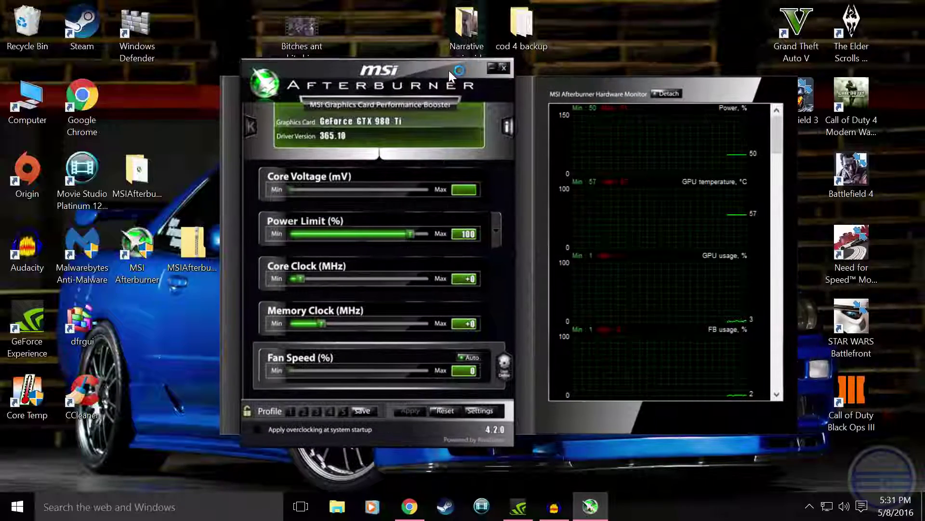
pyautogui.click(810, 506)
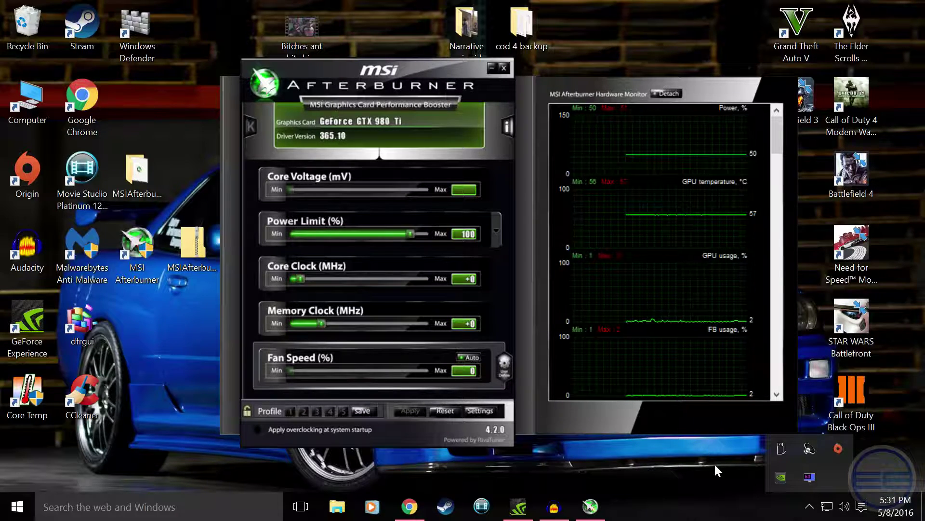
pyautogui.click(753, 518)
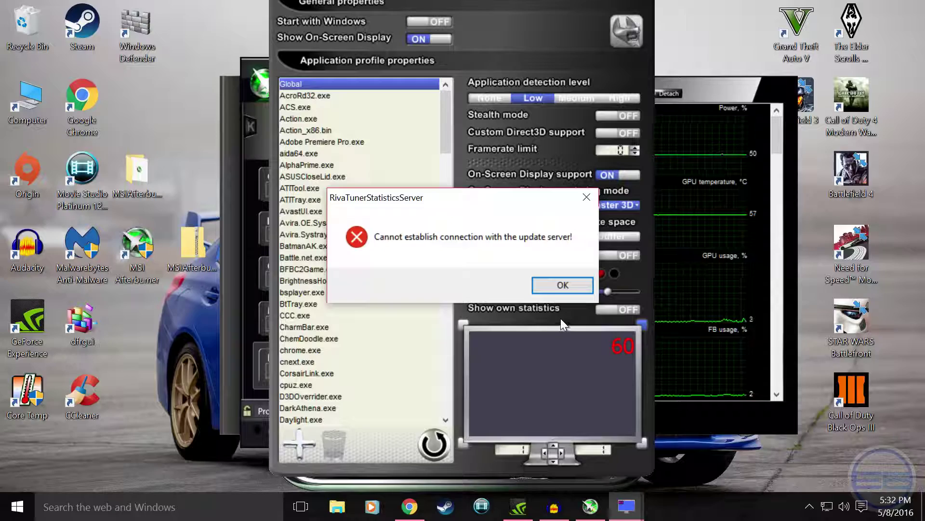
pyautogui.click(568, 284)
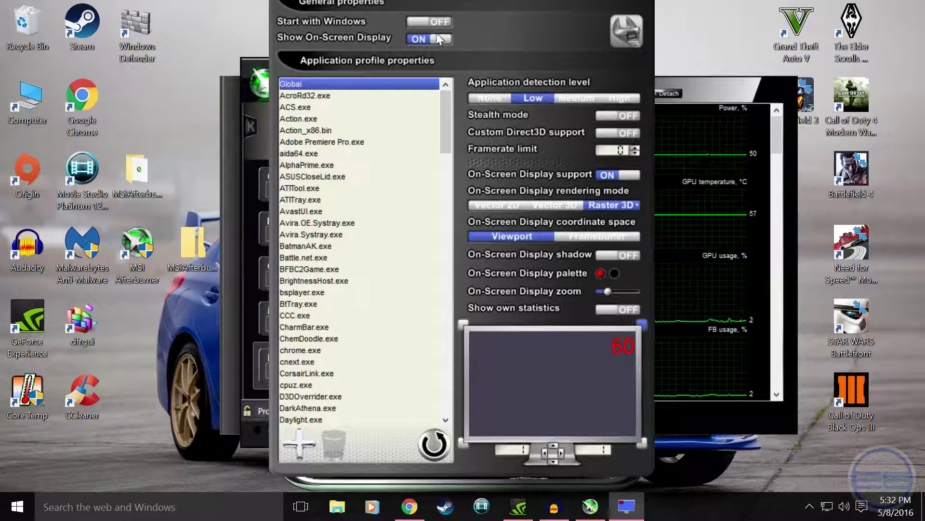
pyautogui.moveTo(429, 3); pyautogui.dragTo(445, 53)
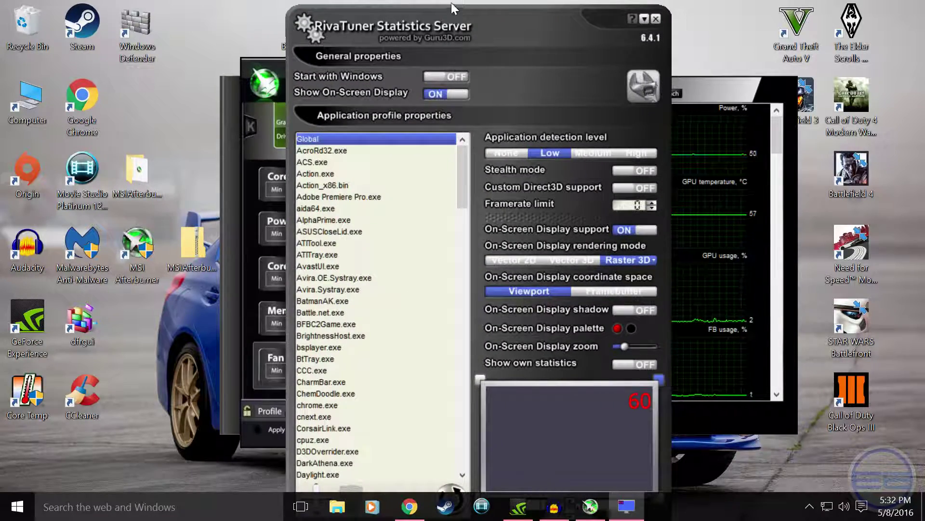
pyautogui.moveTo(438, 15); pyautogui.dragTo(436, 85)
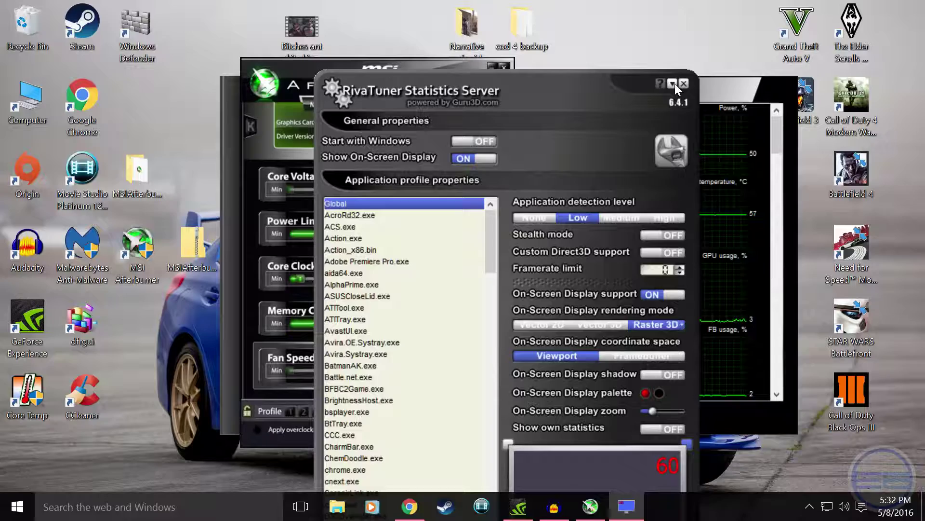
pyautogui.click(675, 84)
pyautogui.moveTo(362, 76); pyautogui.dragTo(347, 62)
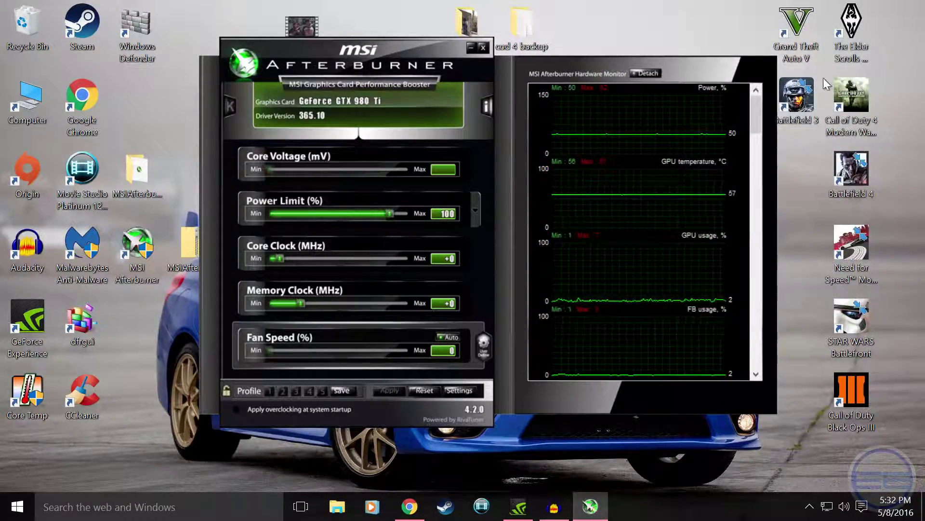
pyautogui.moveTo(759, 119); pyautogui.dragTo(770, 190)
pyautogui.moveTo(391, 213); pyautogui.dragTo(393, 217)
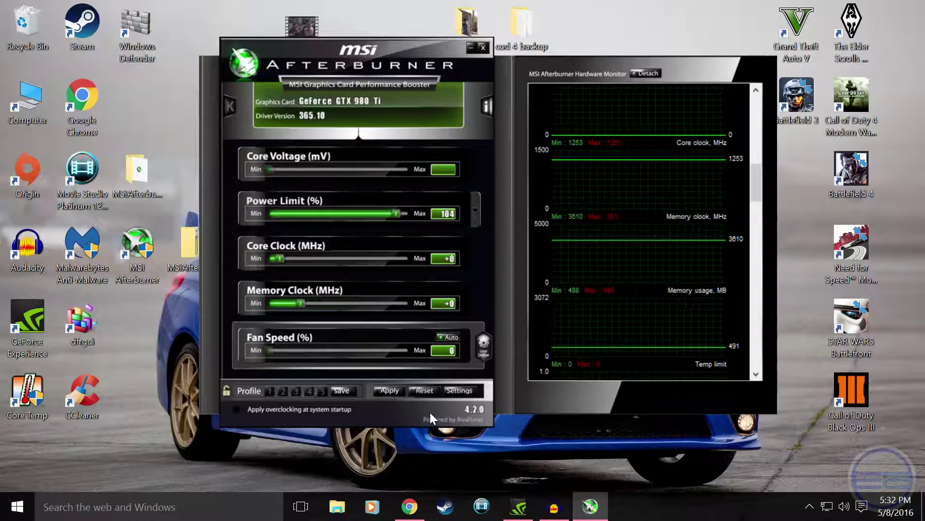
pyautogui.click(423, 394)
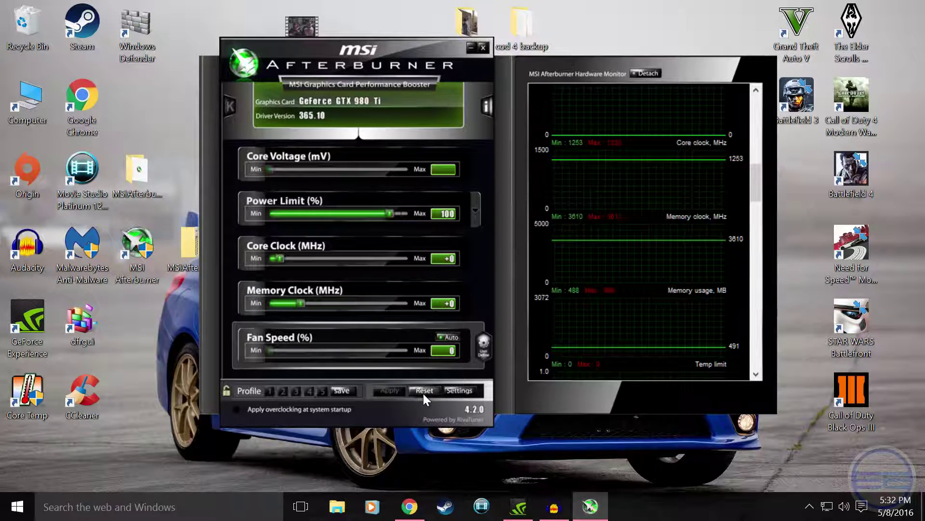
# In Afterburner's Monitoring settings, keep the 100 ms polling period and select the GPU temperature graph
pyautogui.click(458, 390)
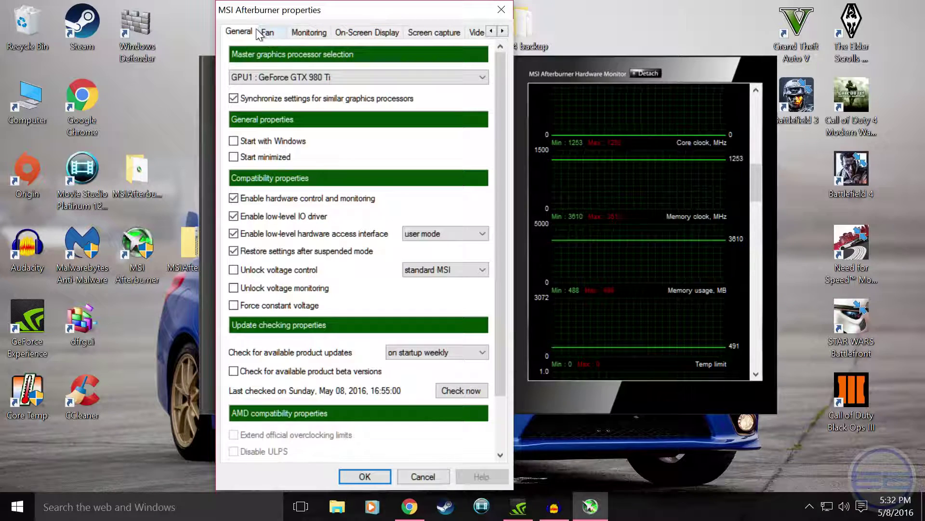
pyautogui.click(305, 35)
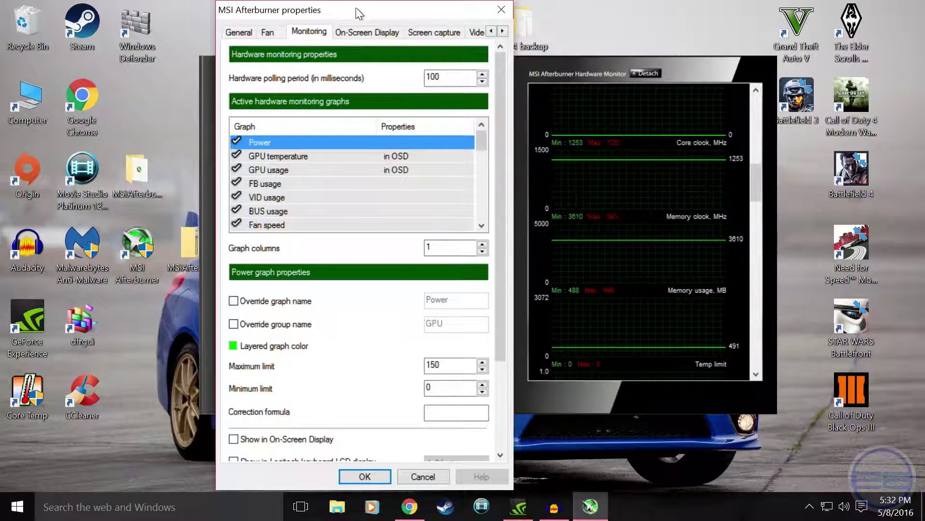
pyautogui.moveTo(501, 135); pyautogui.dragTo(519, 94)
pyautogui.doubleClick(432, 77)
pyautogui.click(441, 76)
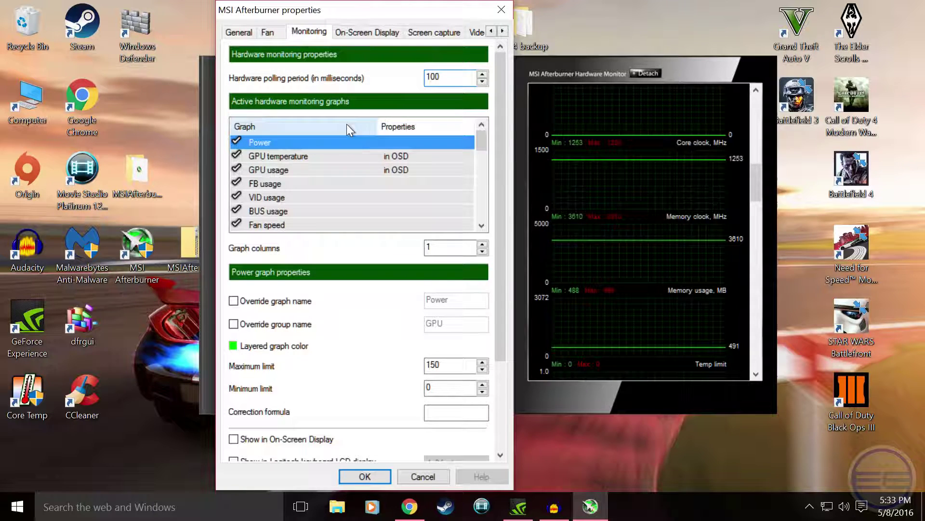
pyautogui.click(271, 159)
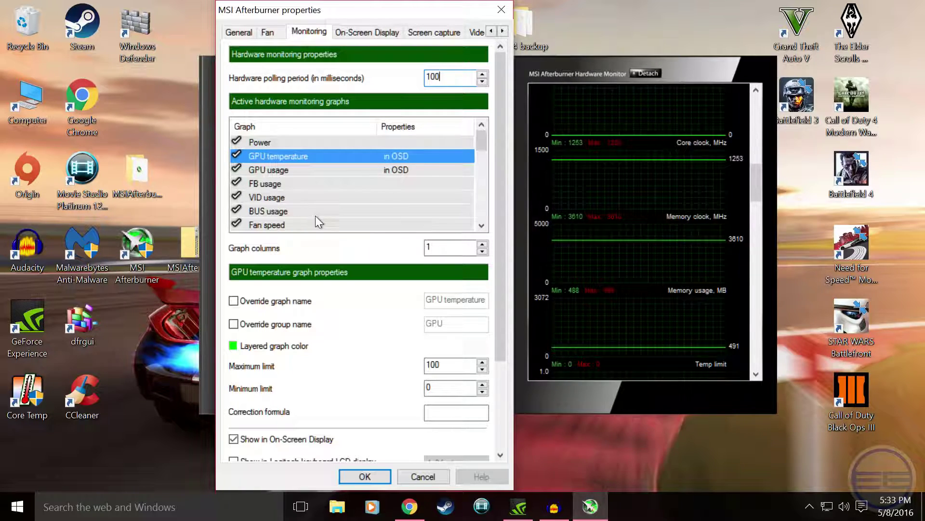
pyautogui.click(292, 225)
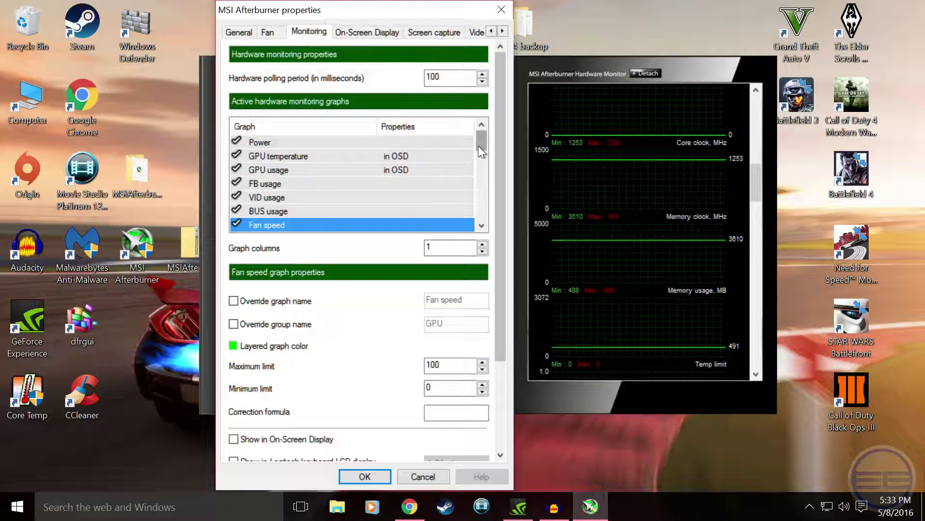
pyautogui.click(236, 222)
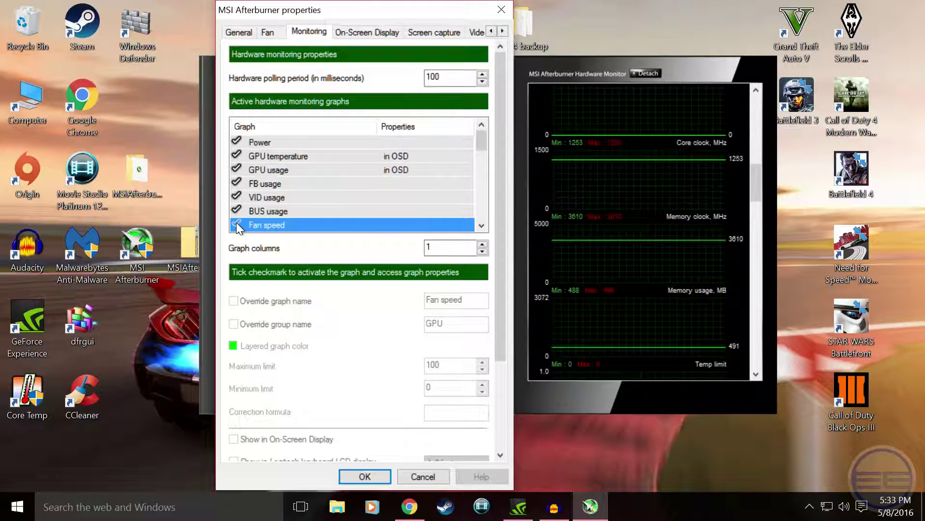
pyautogui.click(236, 221)
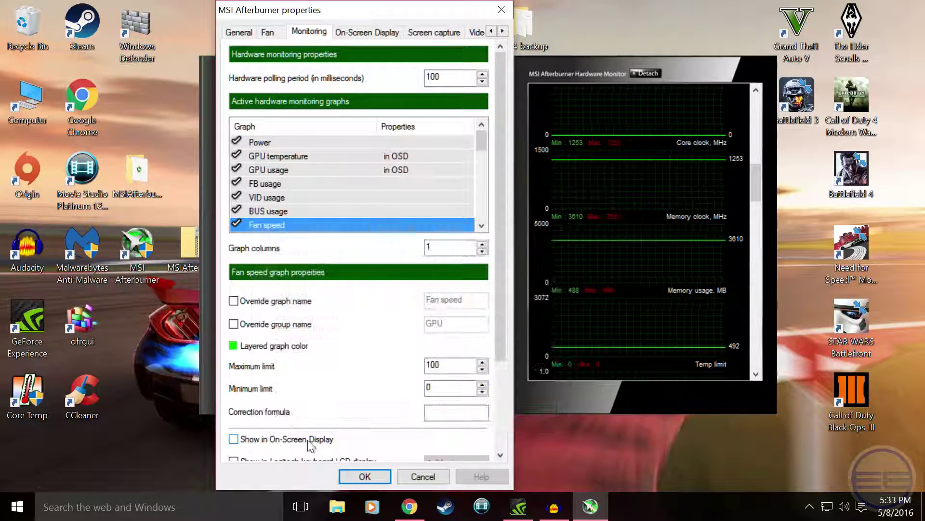
pyautogui.click(248, 438)
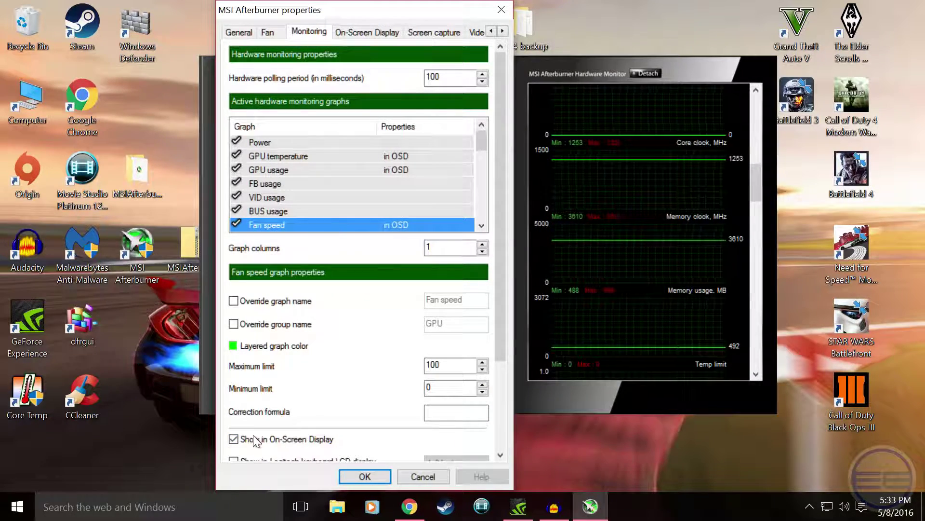
pyautogui.click(233, 440)
pyautogui.moveTo(484, 141); pyautogui.dragTo(484, 211)
pyautogui.click(276, 197)
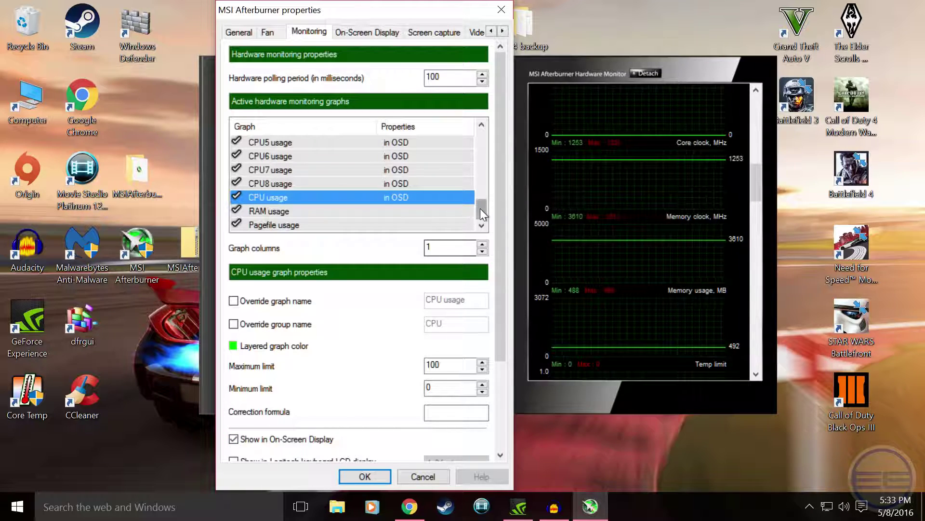
pyautogui.moveTo(480, 220); pyautogui.dragTo(490, 117)
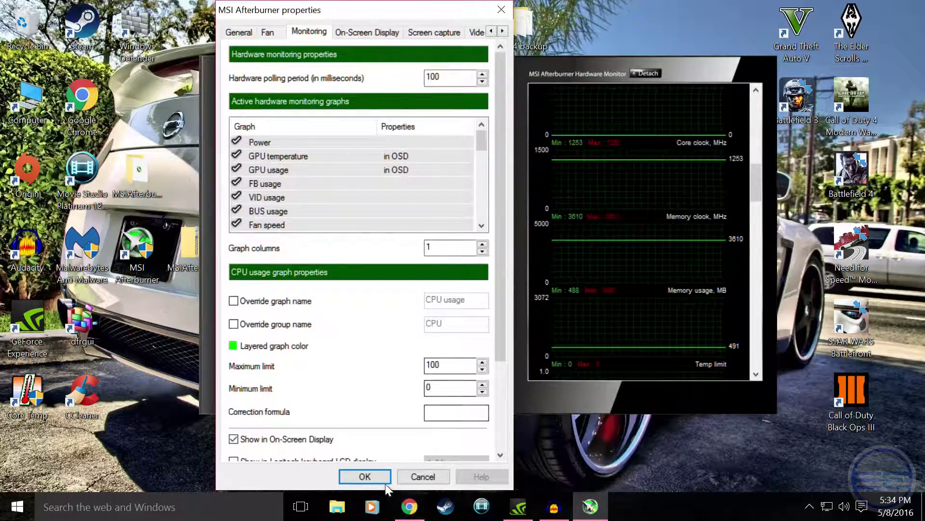
pyautogui.moveTo(504, 322); pyautogui.dragTo(500, 383)
# Save Afterburner's settings, open RivaTuner Statistics Server from the tray, and turn Show On-Screen Display on
pyautogui.click(365, 477)
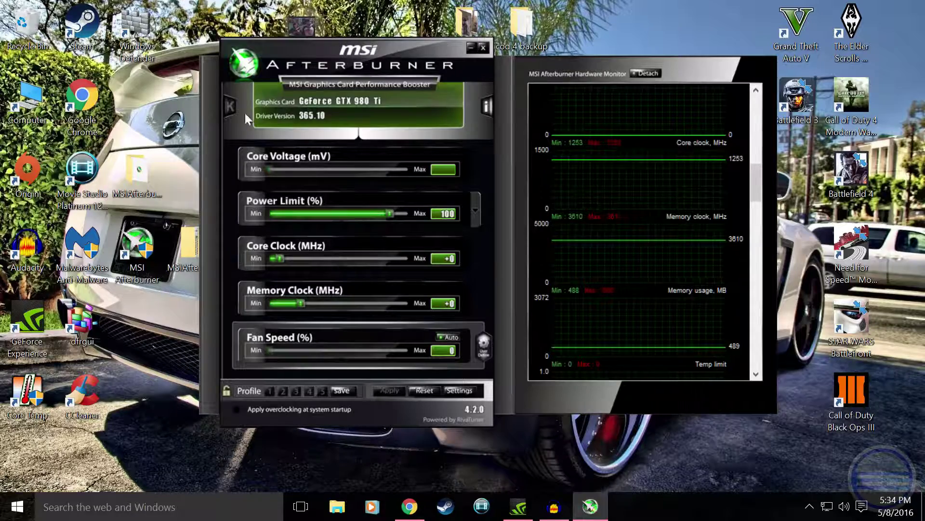
pyautogui.click(469, 47)
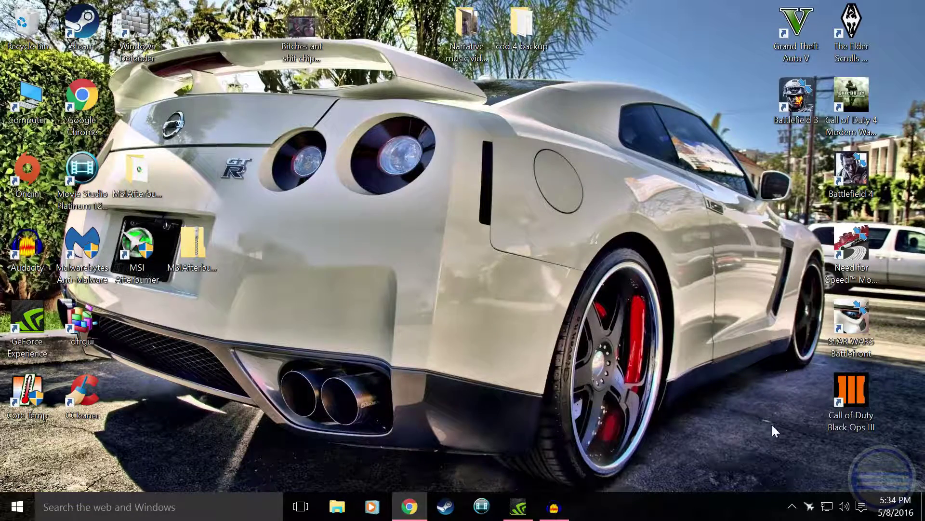
pyautogui.click(791, 506)
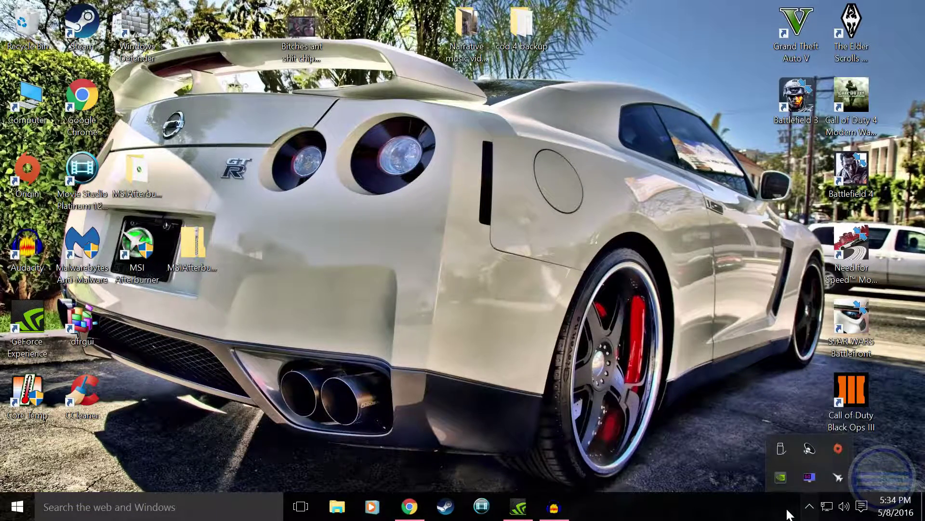
pyautogui.click(809, 479)
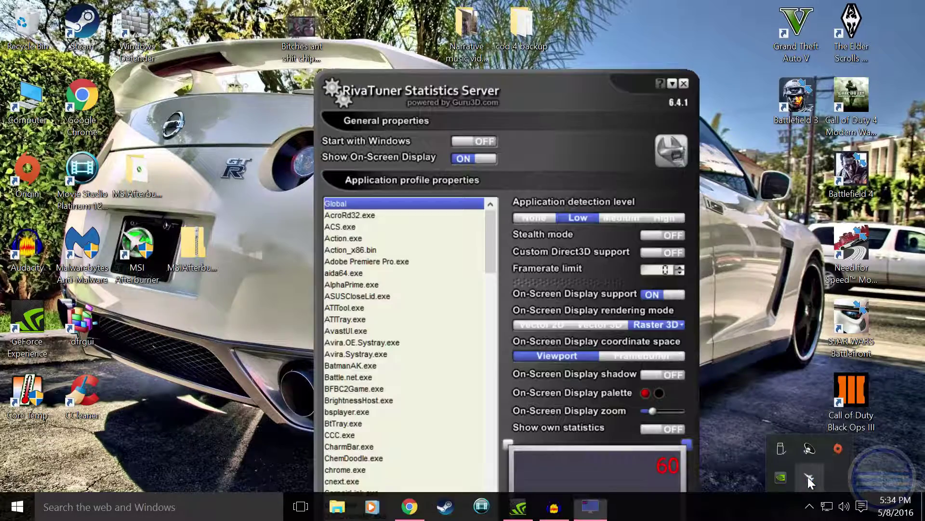
pyautogui.moveTo(493, 86); pyautogui.dragTo(461, 11)
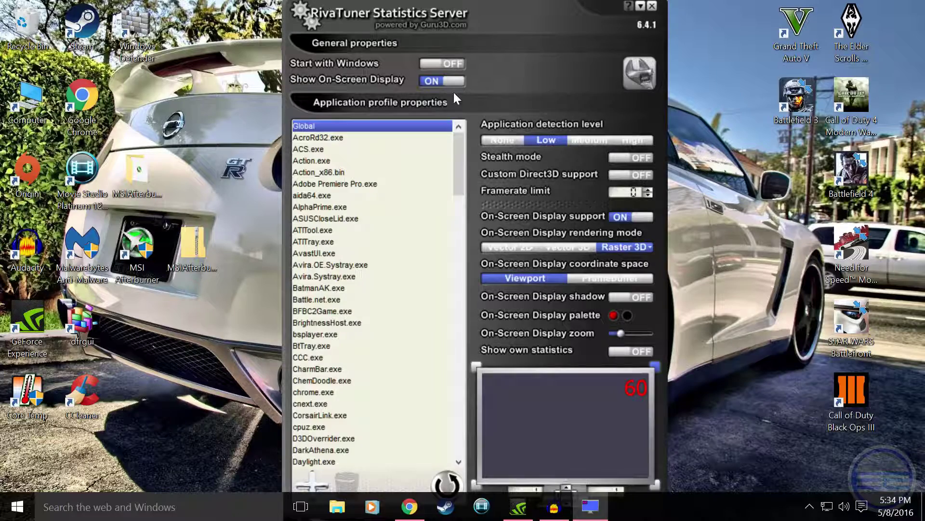
pyautogui.click(435, 83)
# Make the on-screen display colour red (255, 0, 6) instead of blue, and adjust the overlay position
pyautogui.click(613, 315)
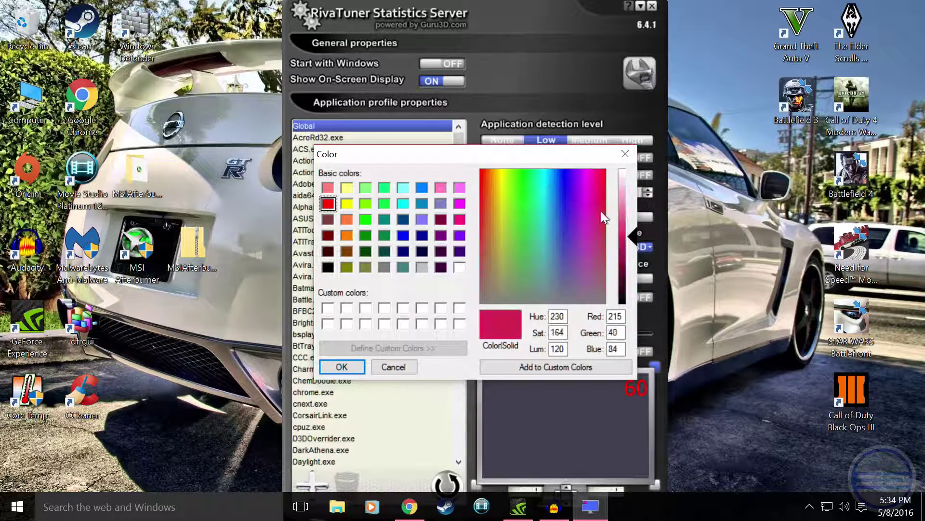
pyautogui.moveTo(568, 177); pyautogui.dragTo(566, 176)
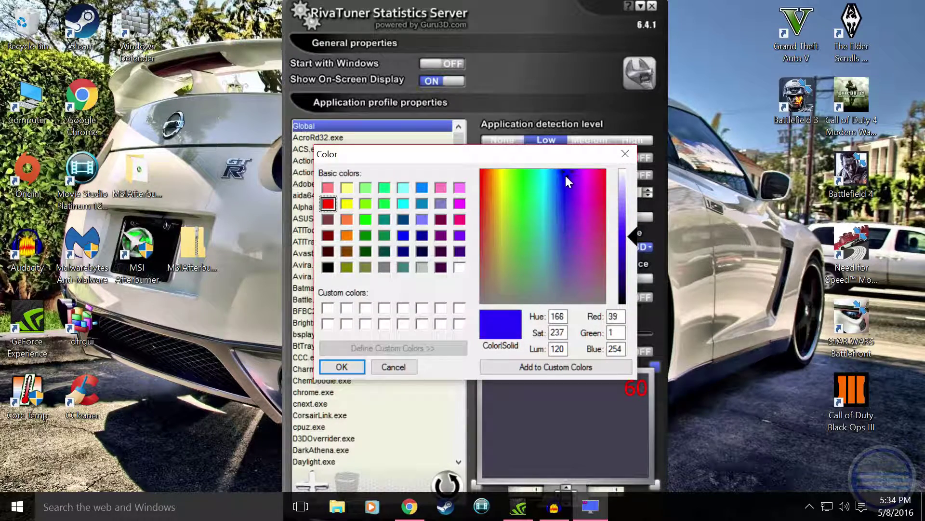
pyautogui.click(342, 367)
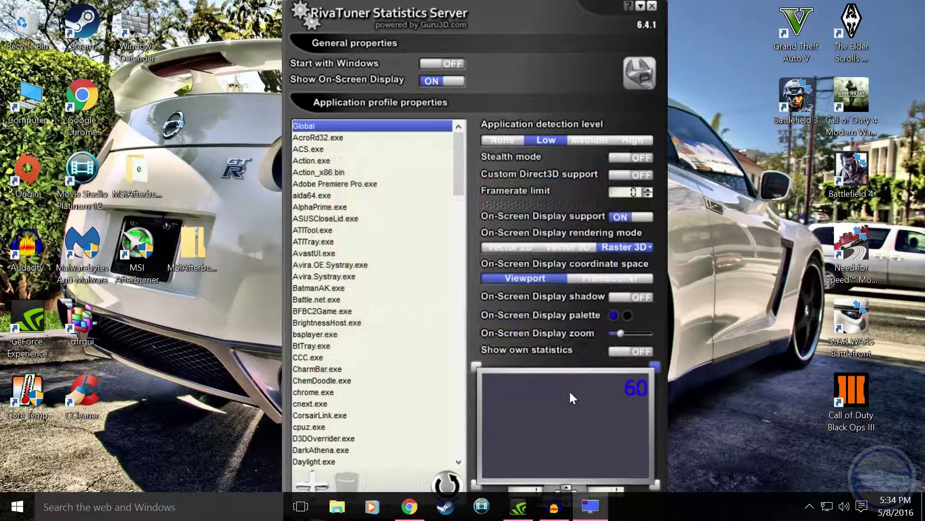
pyautogui.click(613, 315)
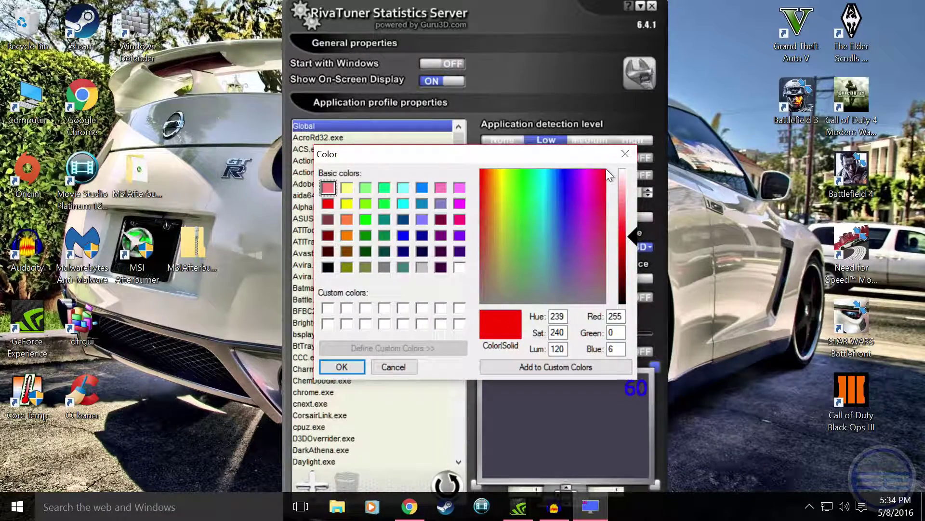
pyautogui.click(347, 369)
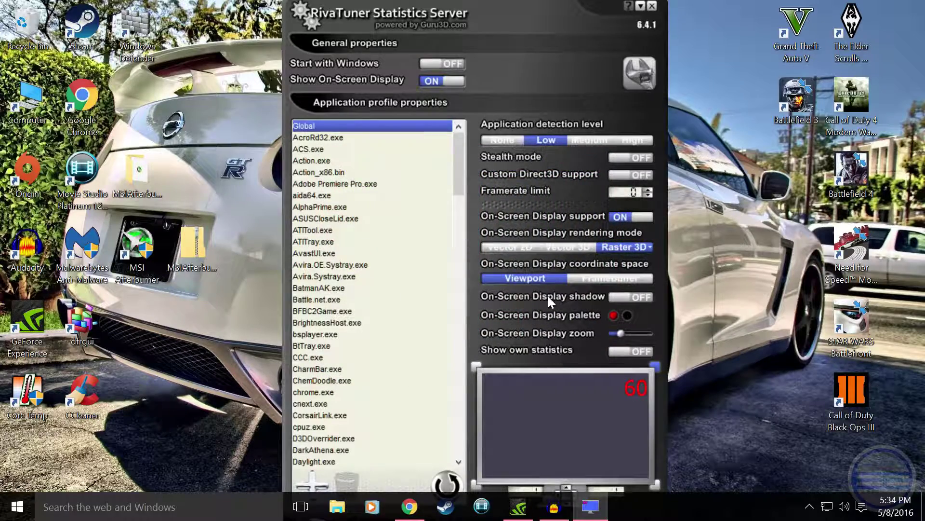
pyautogui.moveTo(507, 13); pyautogui.dragTo(501, 2)
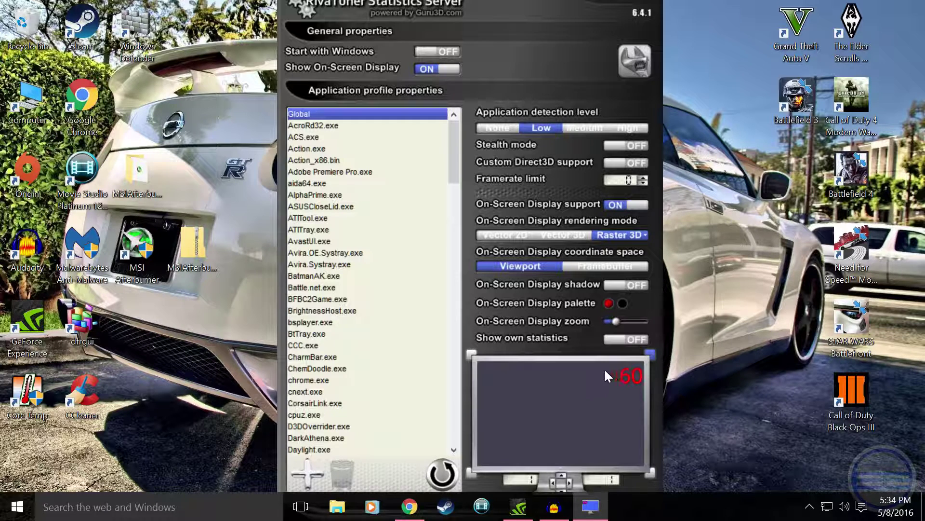
pyautogui.click(479, 473)
# Minimize RivaTuner and join a Battlefield 4 server from the Battlelog server list
pyautogui.moveTo(444, 15); pyautogui.dragTo(475, 79)
pyautogui.click(669, 73)
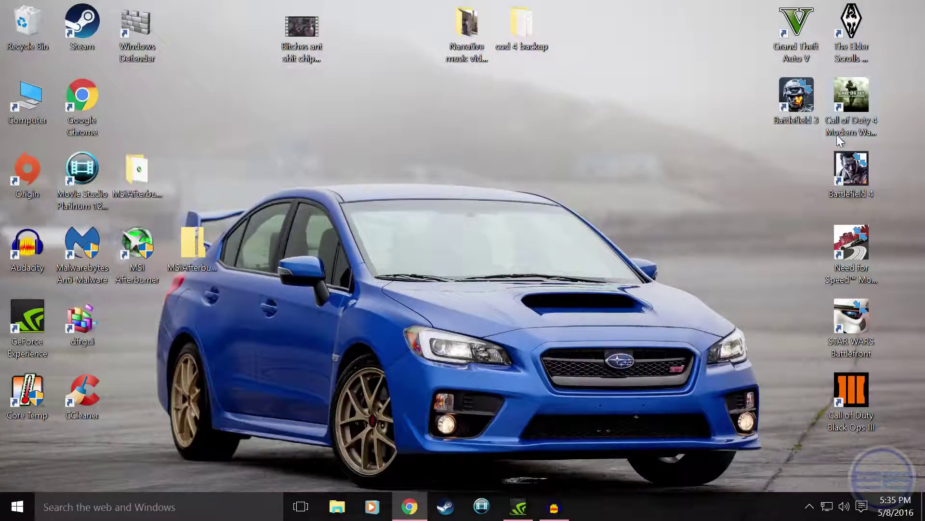
pyautogui.click(405, 509)
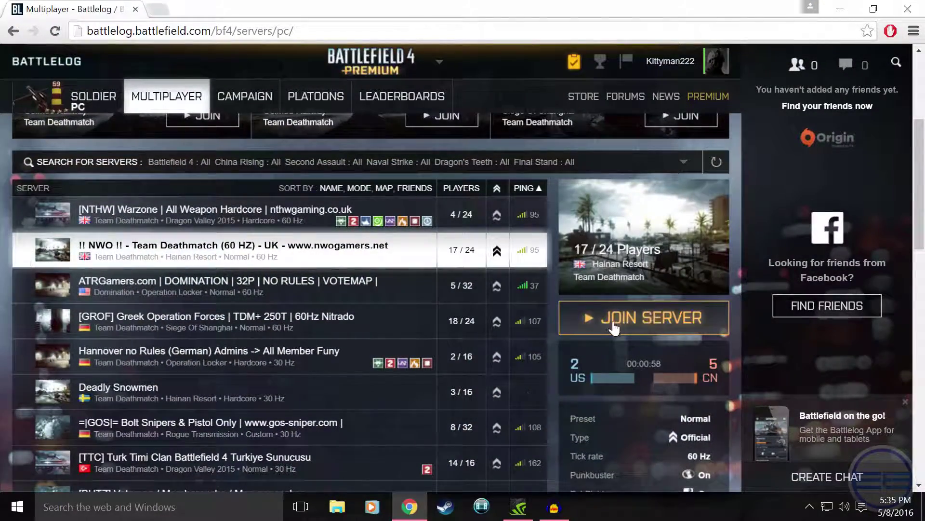
pyautogui.click(616, 329)
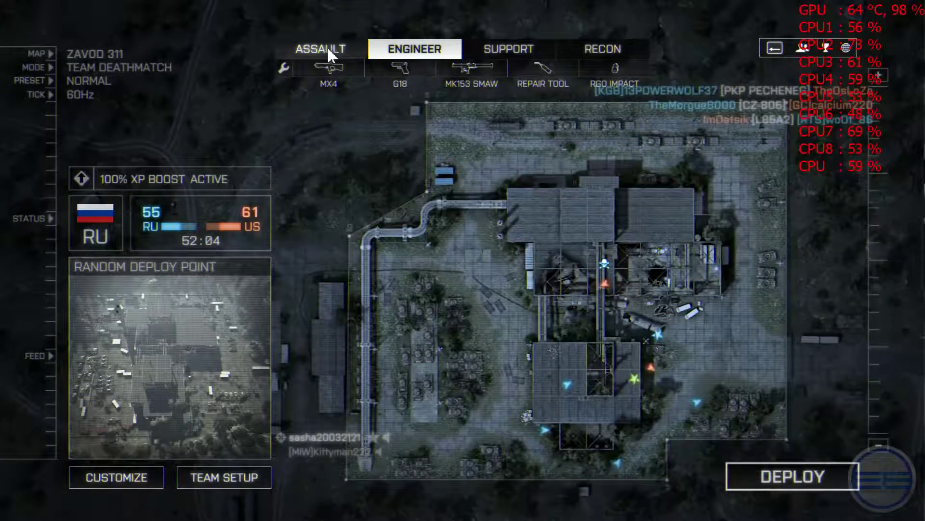
# Pick the ASSAULT class on the Battlefield 4 deploy screen
pyautogui.click(327, 47)
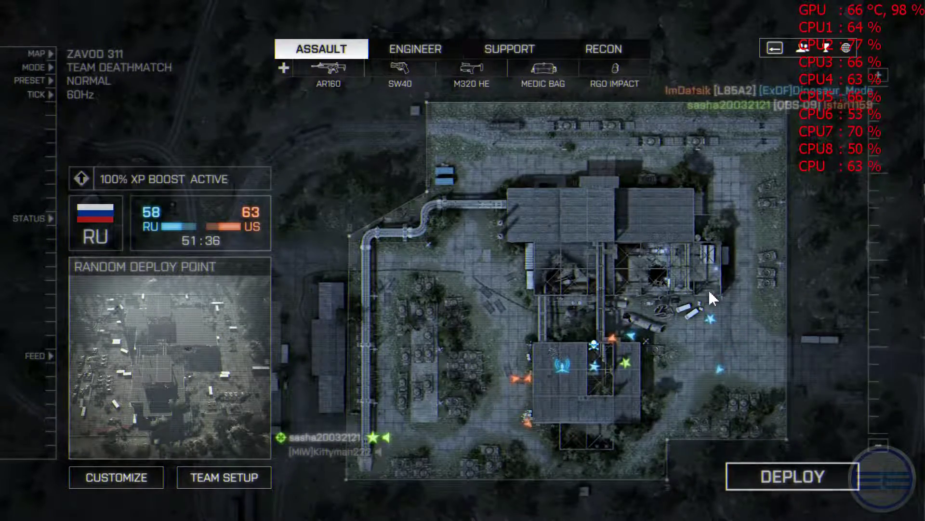
# Deploy as Assault, advance past the tanks and containers, and fire at an enemy
pyautogui.click(326, 50)
pyautogui.press('space')
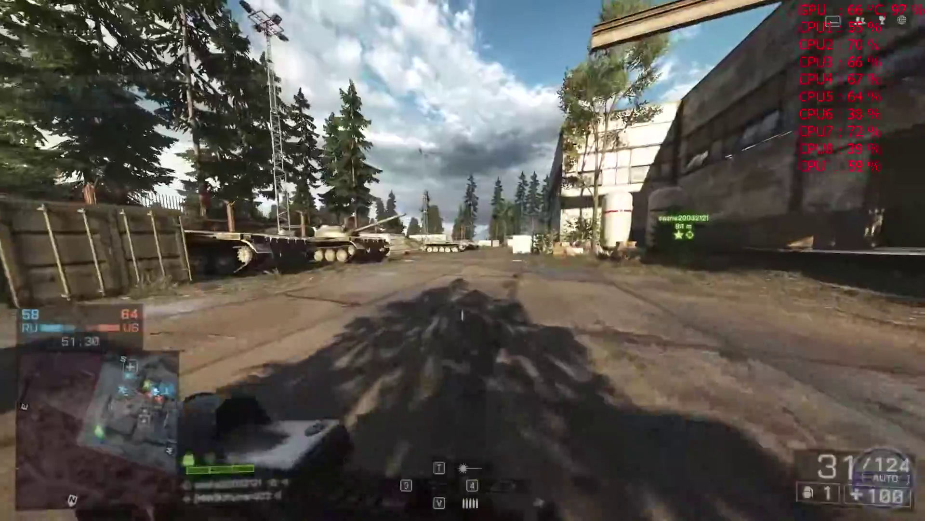
pyautogui.press('w')
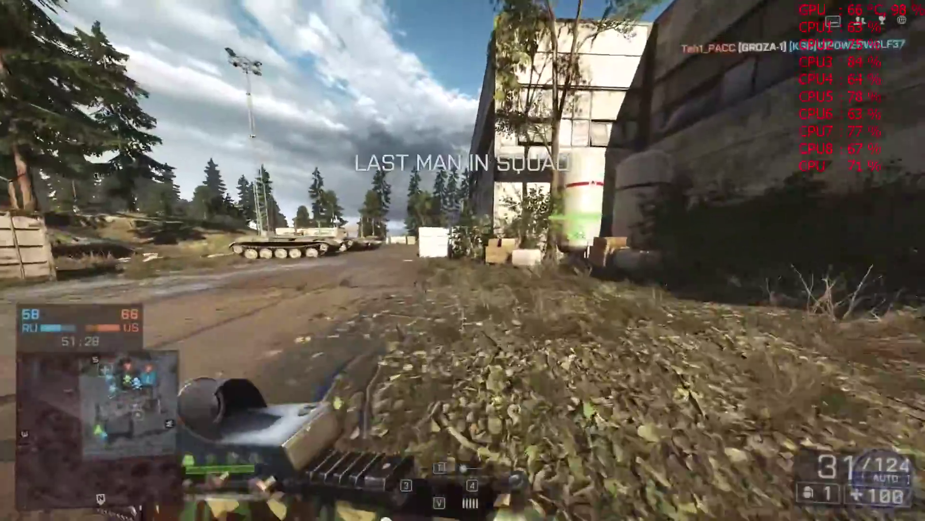
pyautogui.press('w')
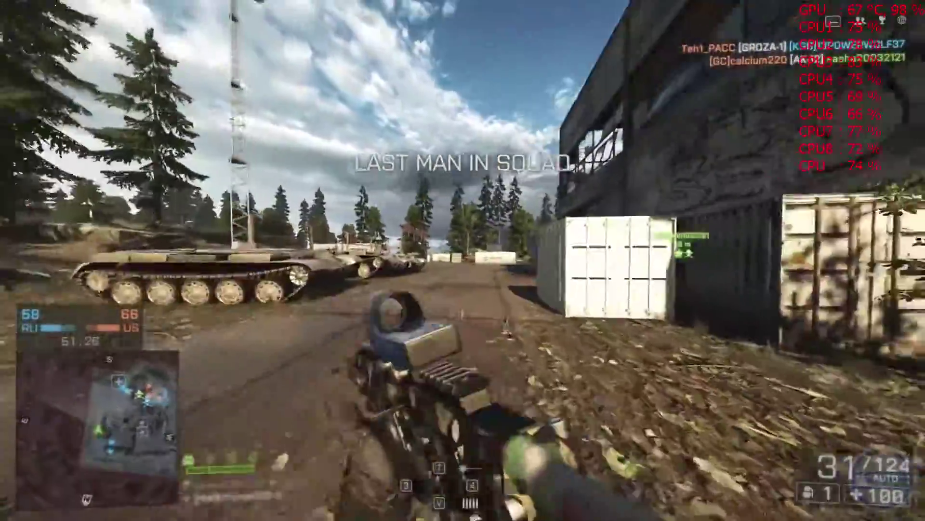
pyautogui.press('w')
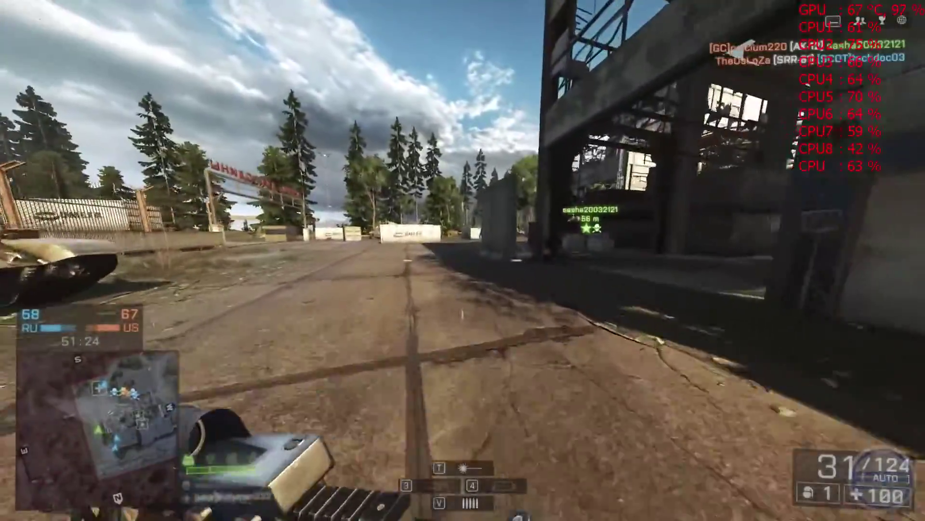
pyautogui.press('w')
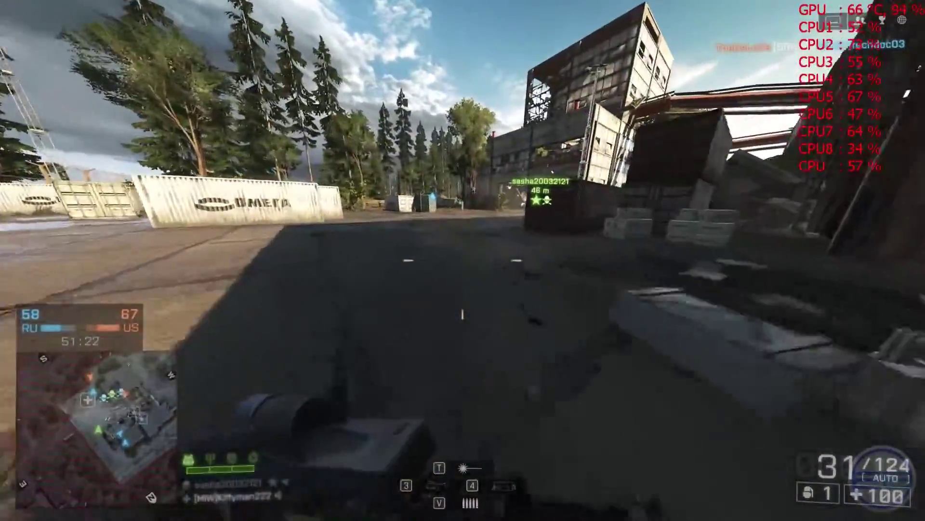
pyautogui.press('w')
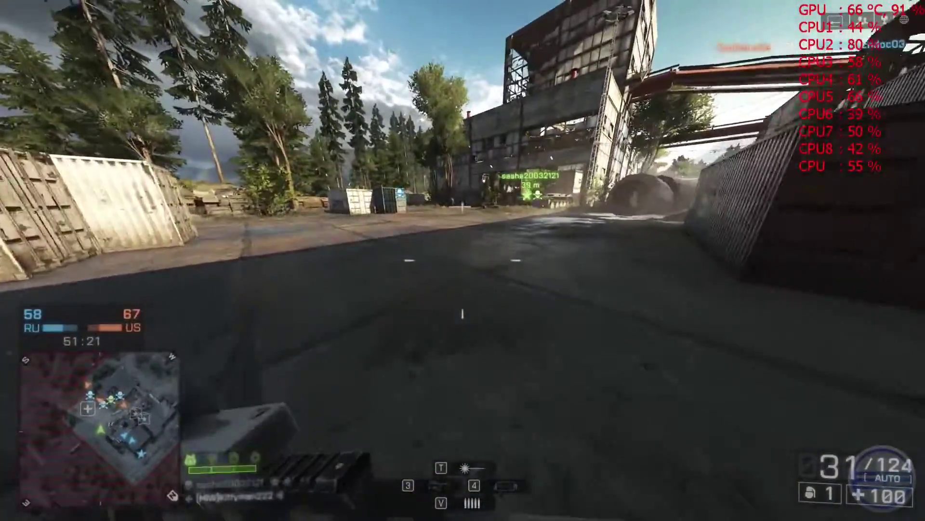
pyautogui.rightClick(463, 260)
pyautogui.moveTo(463, 260); pyautogui.dragTo(463, 260)
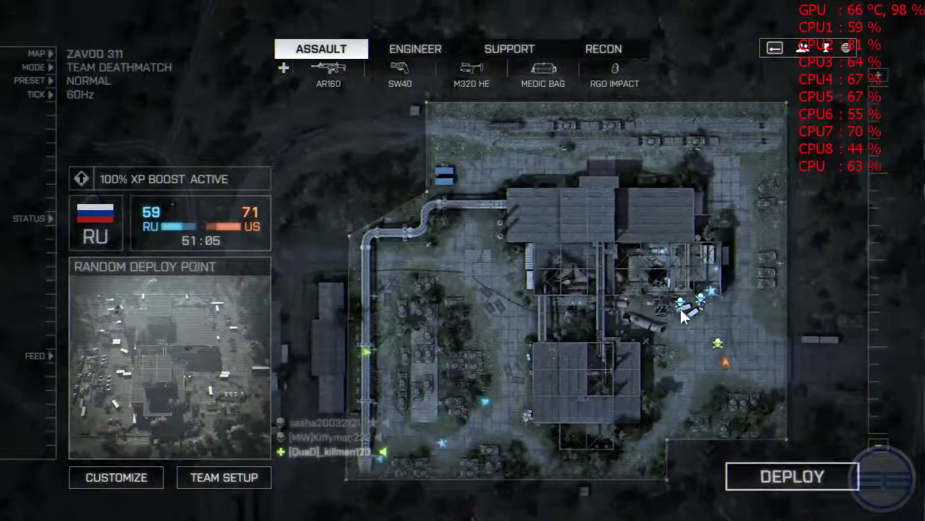
# Redeploy and run between the tanks across the yard into the factory hall
pyautogui.doubleClick(680, 304)
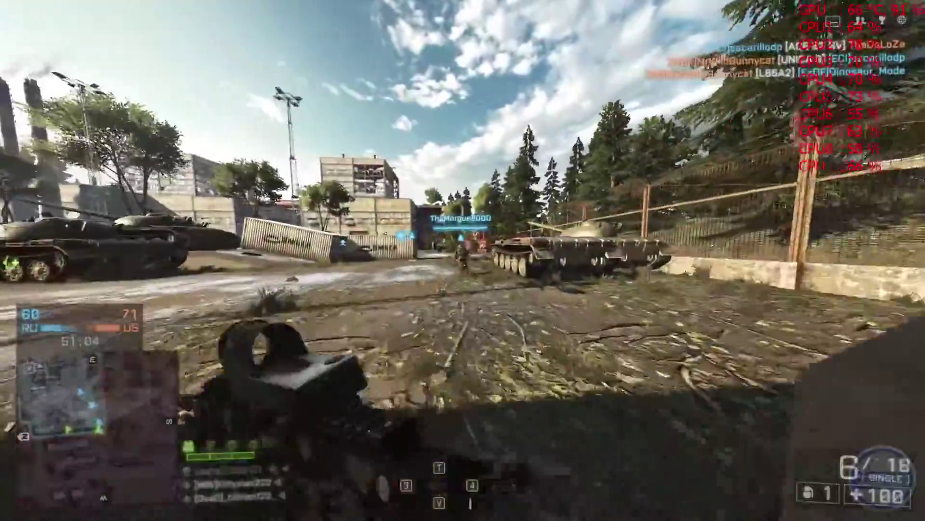
pyautogui.press('w')
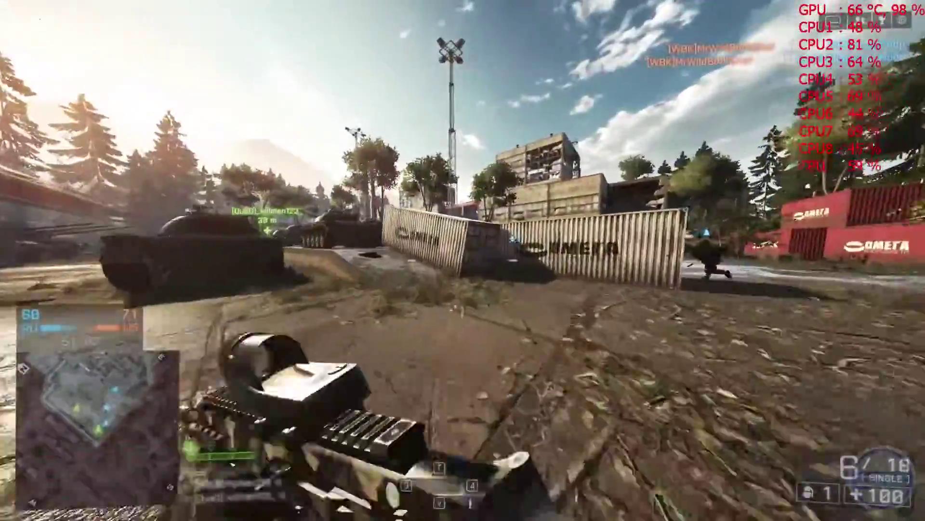
pyautogui.press('w')
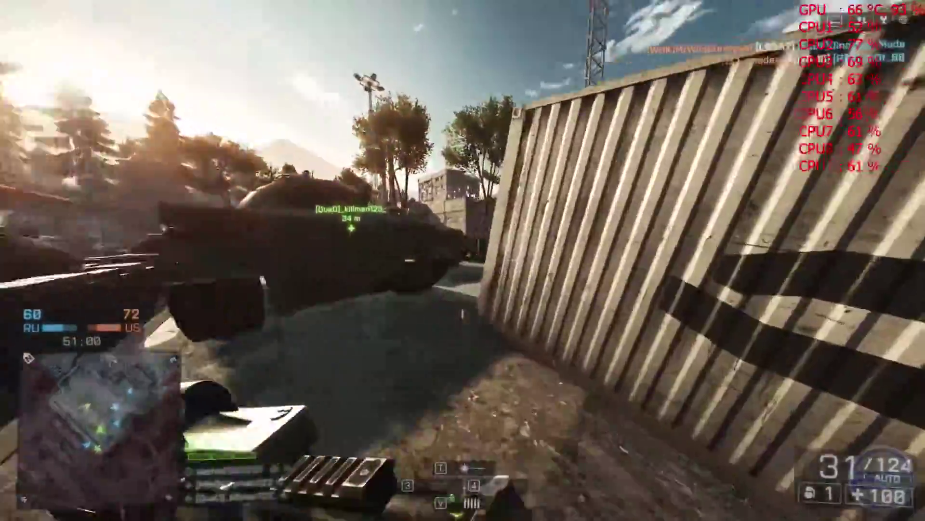
pyautogui.press('w')
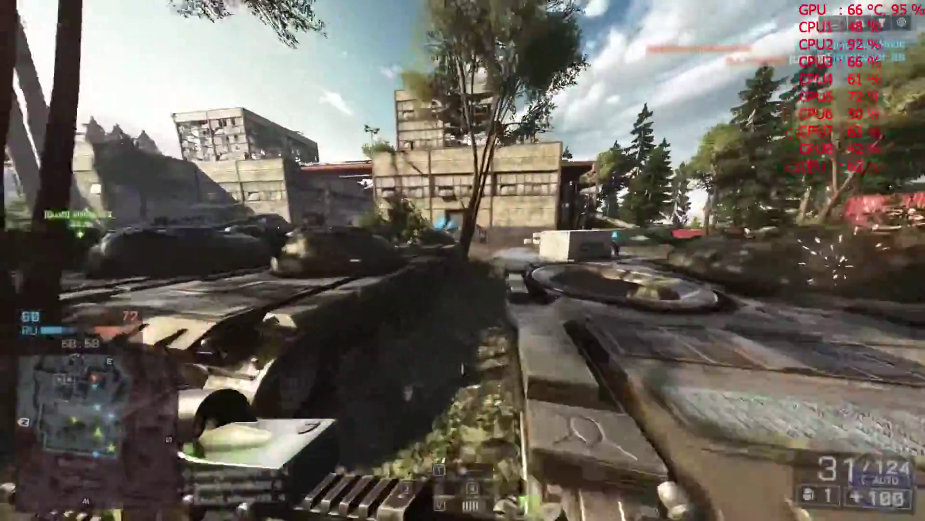
pyautogui.press('w')
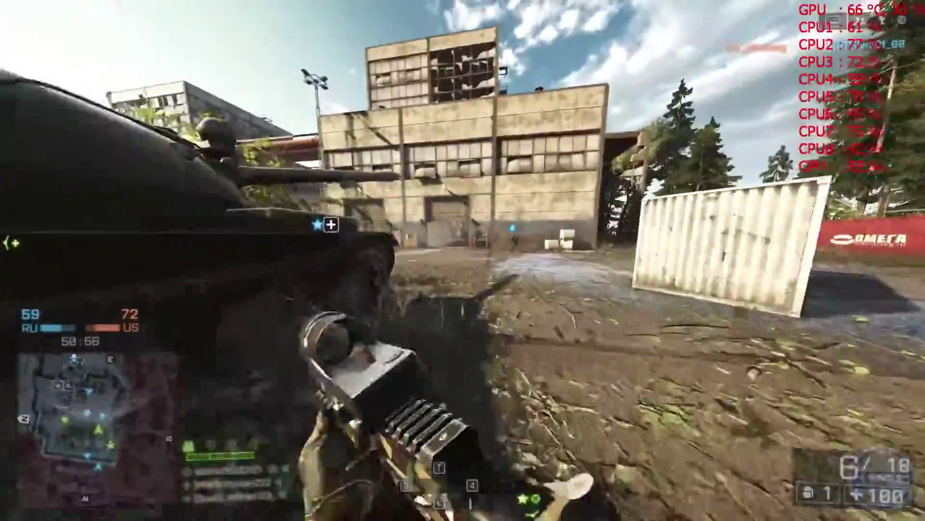
pyautogui.press('w')
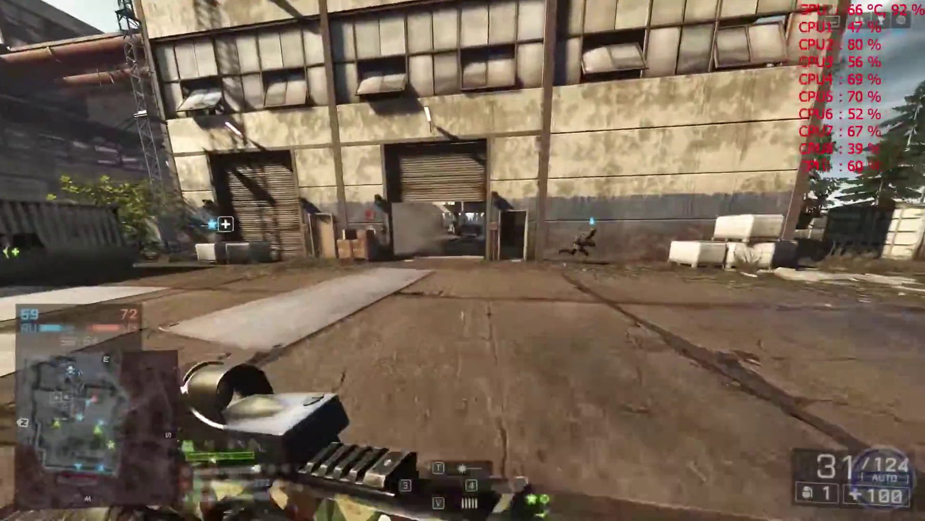
pyautogui.press('w')
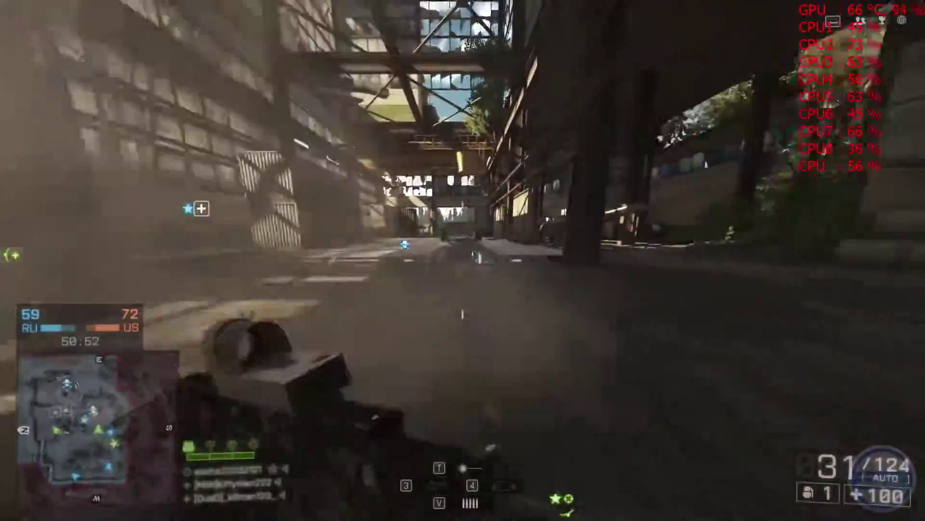
pyautogui.press('w')
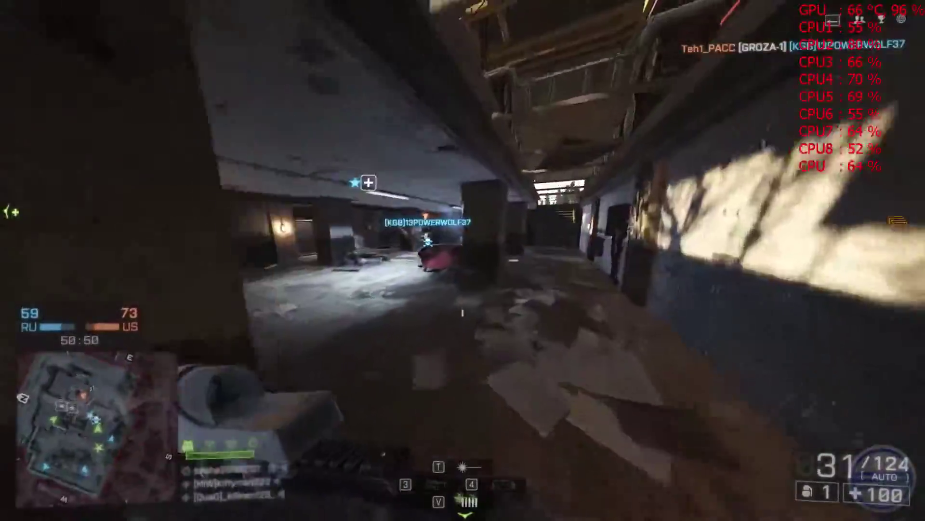
# Kill the enemy inside, push down the corridor to the stairwell, and pause the match
pyautogui.rightClick(463, 260)
pyautogui.click(463, 261)
pyautogui.click(463, 260)
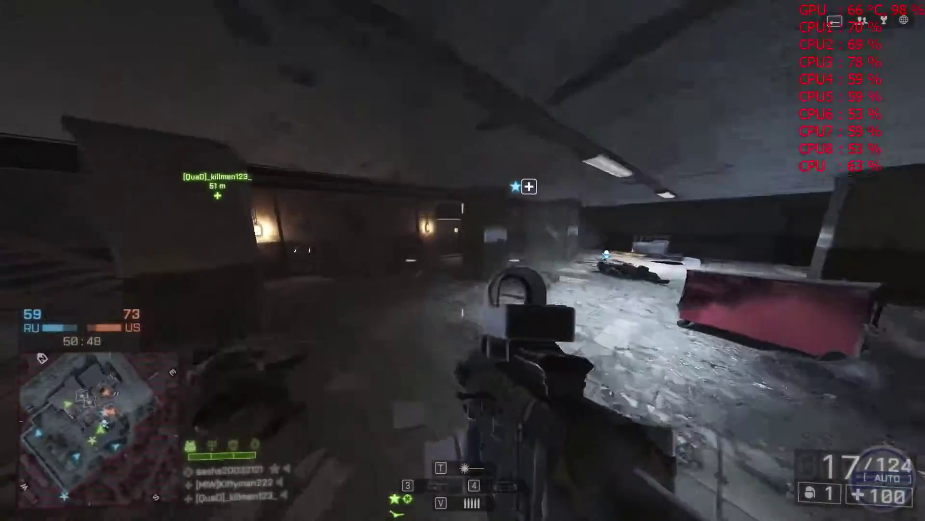
pyautogui.press('w')
pyautogui.press('w')
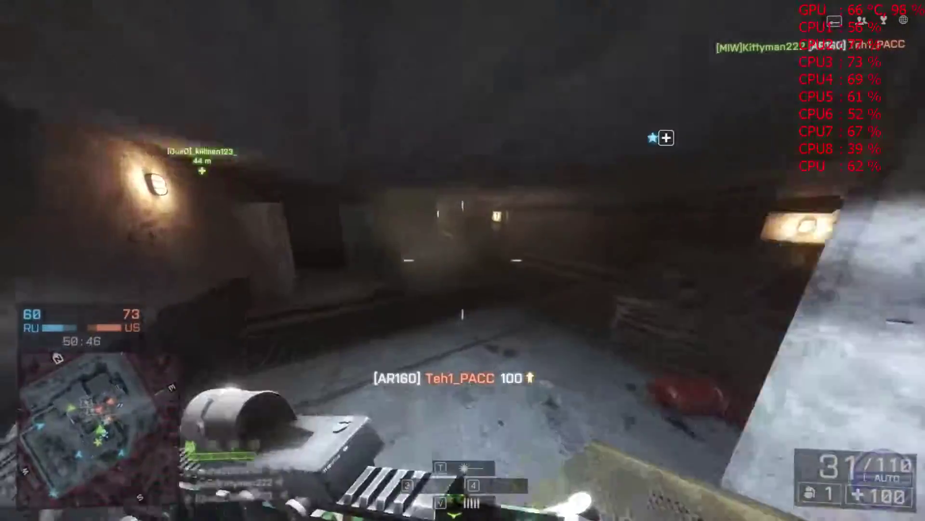
pyautogui.press('2')
pyautogui.press('1')
pyautogui.press('w')
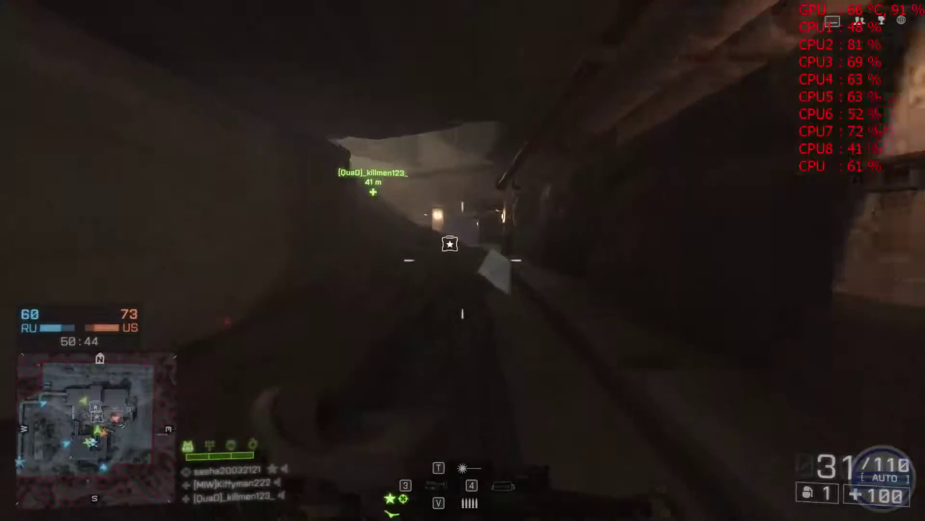
pyautogui.press('w')
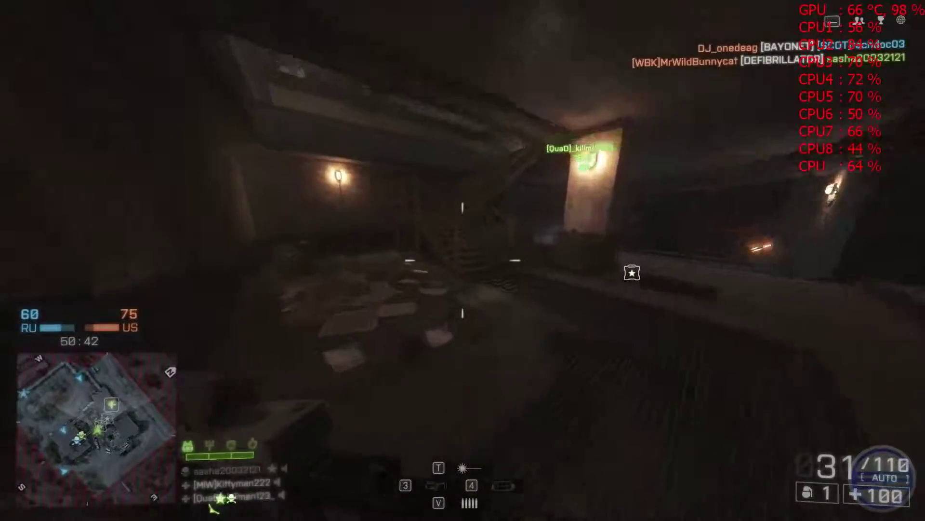
pyautogui.press('w')
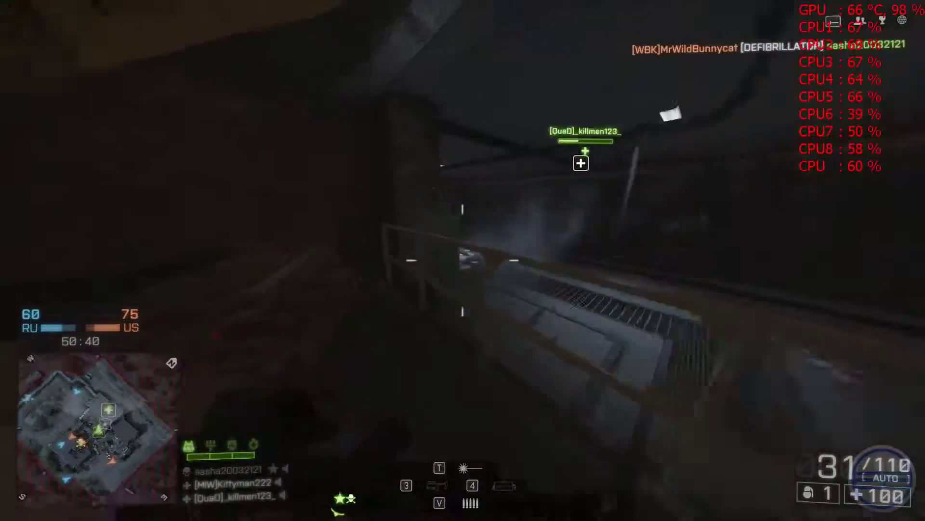
pyautogui.press('Escape')
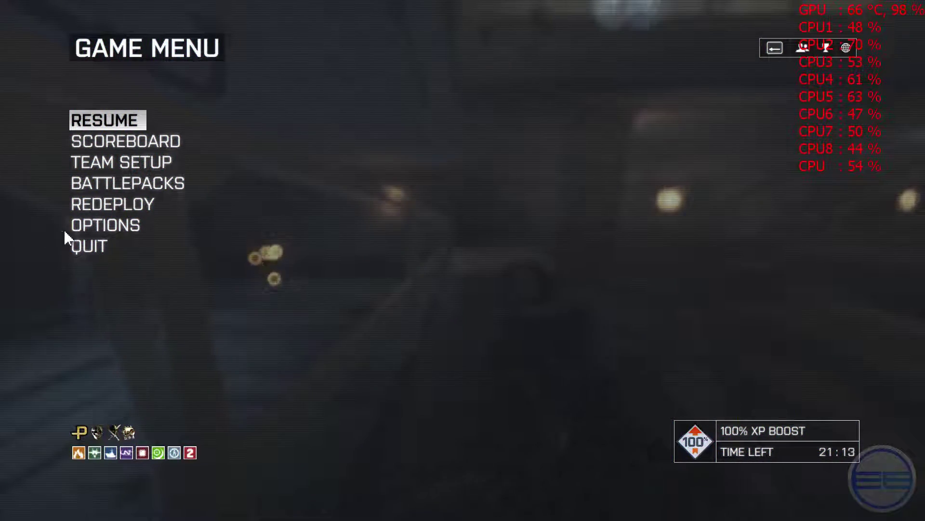
# Review the Video options (Ultra quality, 130% resolution scale), then back out to the game menu
pyautogui.click(94, 225)
pyautogui.click(620, 90)
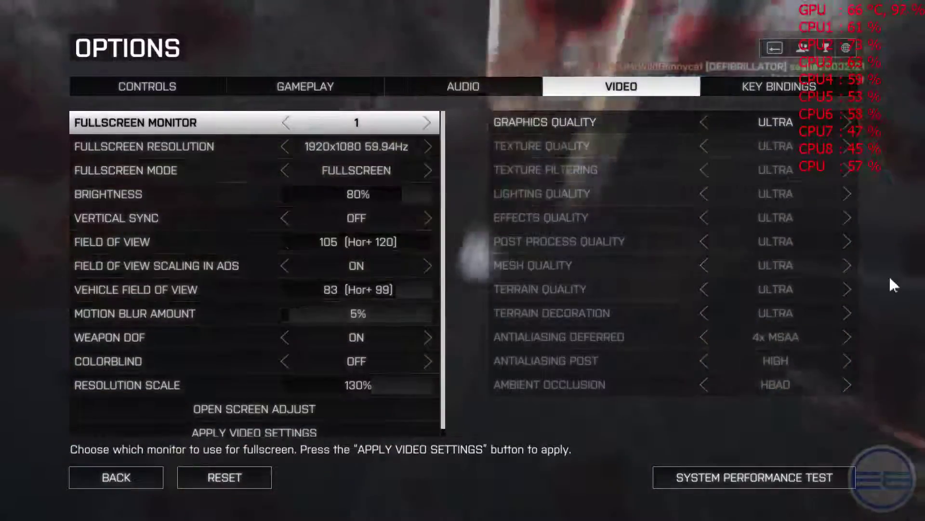
pyautogui.press('Escape')
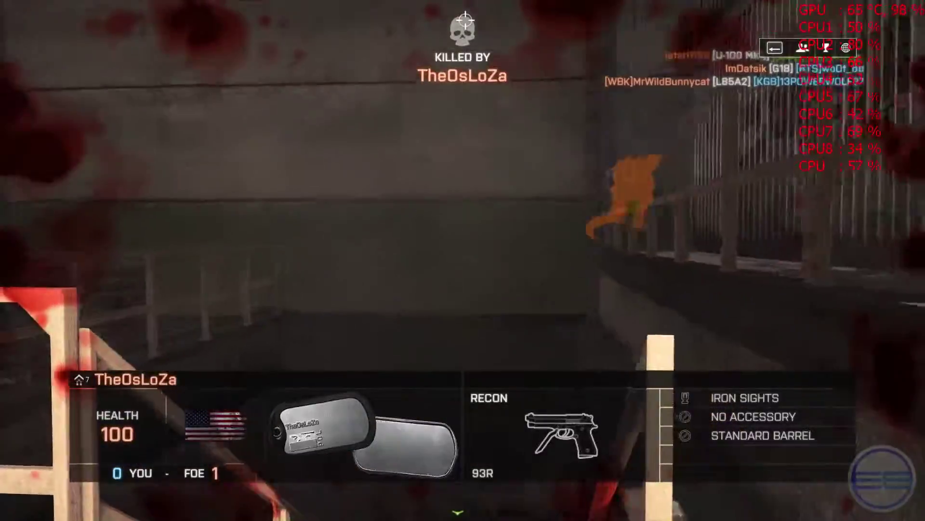
# Respawn by the tanks, vault the ledge, swap weapons and move around the tank
pyautogui.press('space')
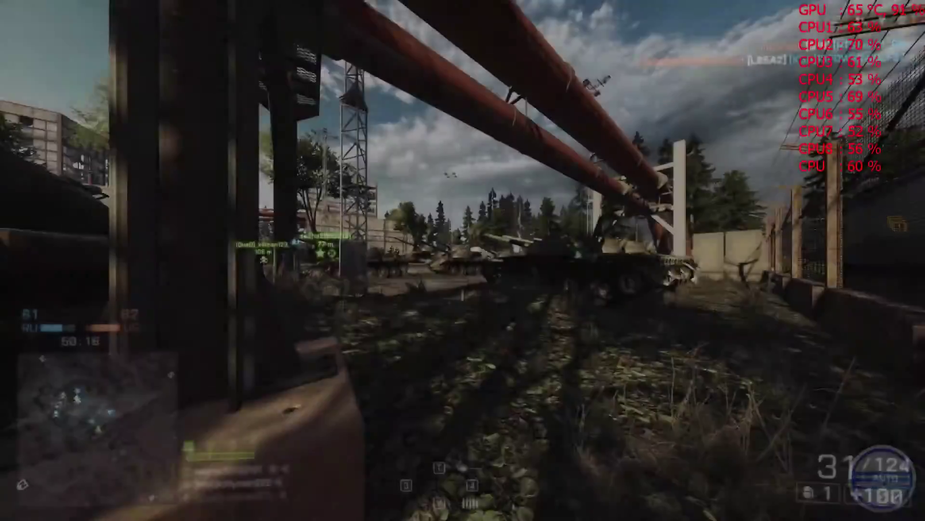
pyautogui.press('w')
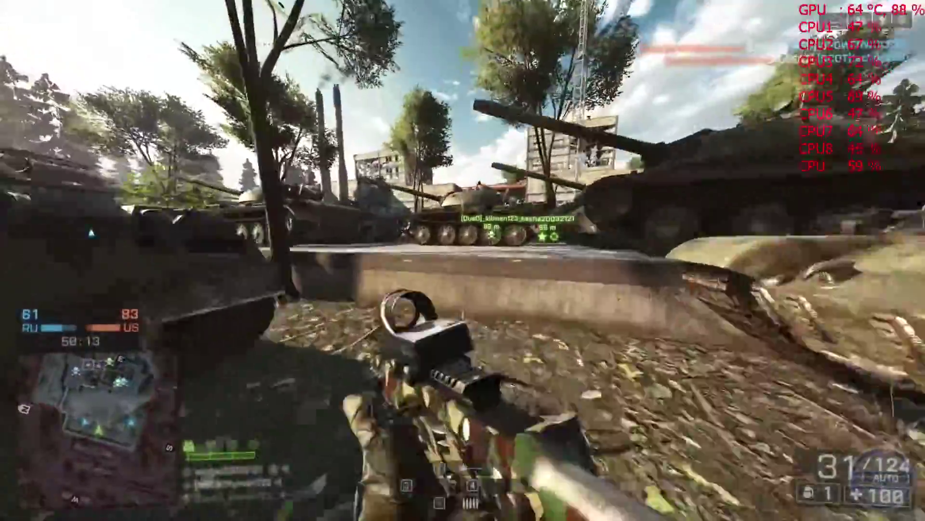
pyautogui.press('w')
pyautogui.press('space')
pyautogui.press('2')
pyautogui.press('1')
pyautogui.press('w')
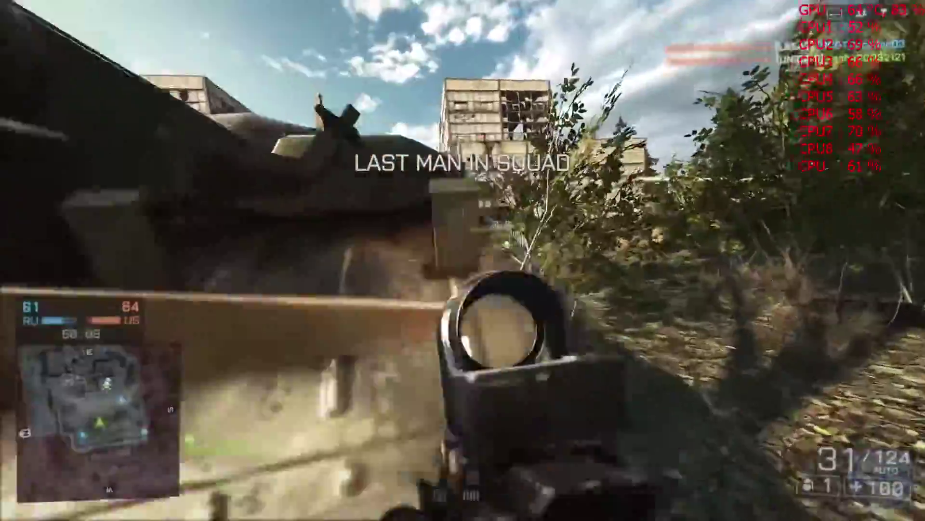
# Aim and fire the rifle to kill the enemy near the factory, then reload
pyautogui.click(462, 261)
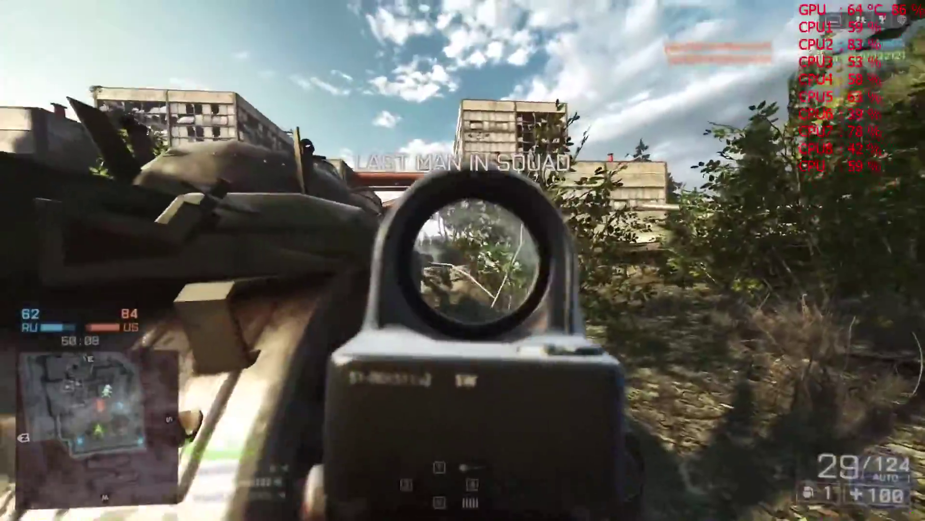
pyautogui.click(463, 260)
pyautogui.click(463, 260)
pyautogui.press('w')
pyautogui.rightClick(463, 260)
pyautogui.click(463, 260)
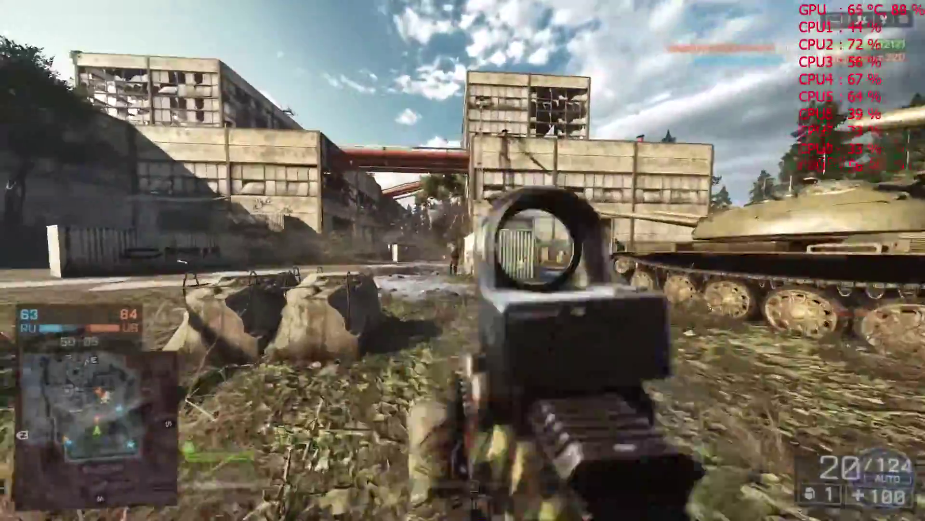
pyautogui.click(463, 260)
pyautogui.click(463, 261)
pyautogui.click(462, 260)
pyautogui.click(463, 260)
pyautogui.press('w')
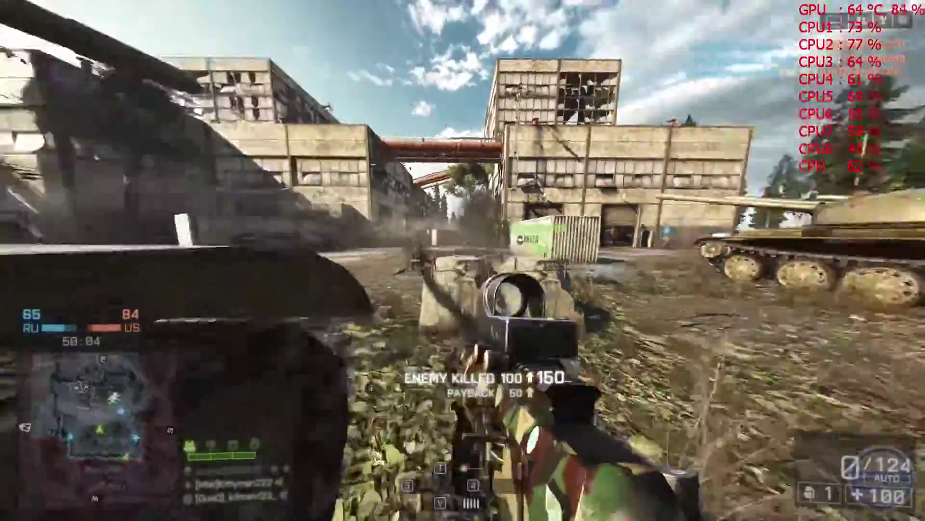
pyautogui.press('r')
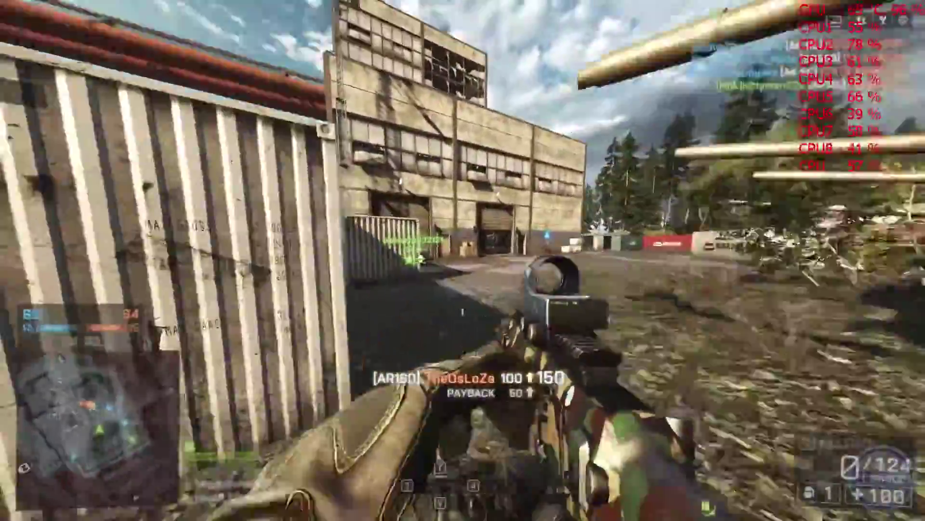